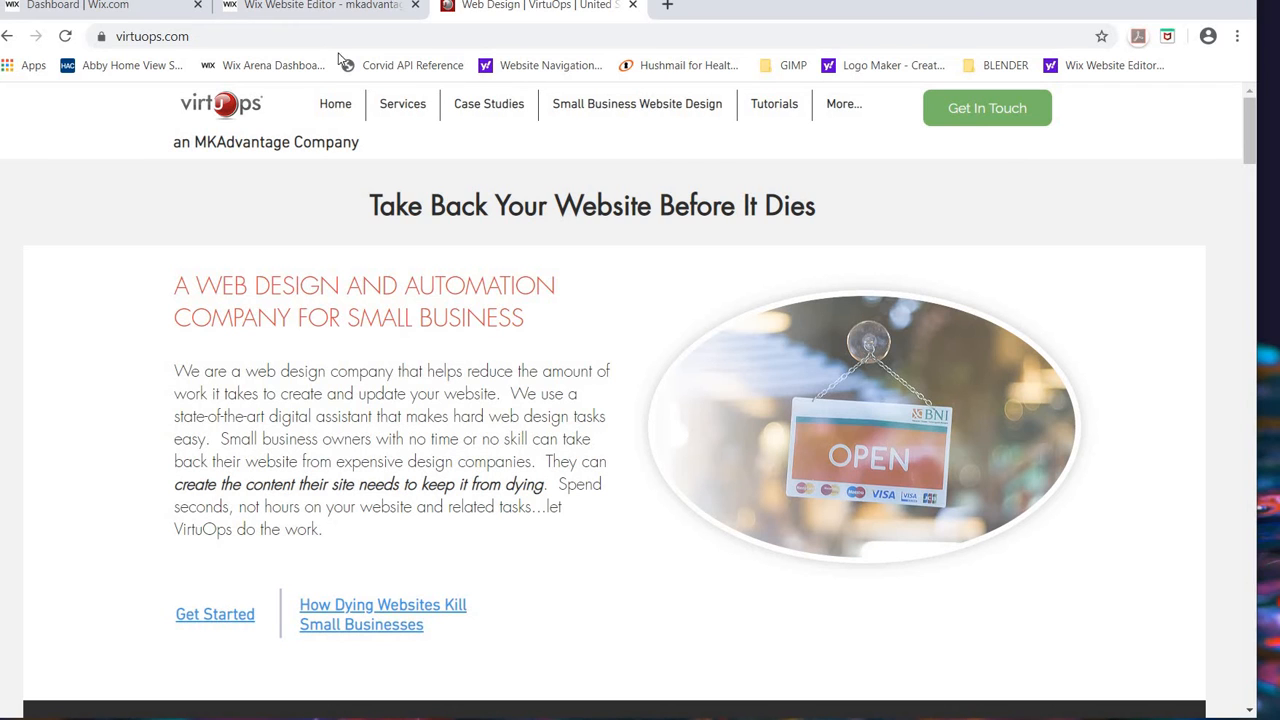
Step: Return to the Wix Website Editor, dismiss the publishing confirmation, and make the site header taller by lowering its bottom edge
left_click(297, 12)
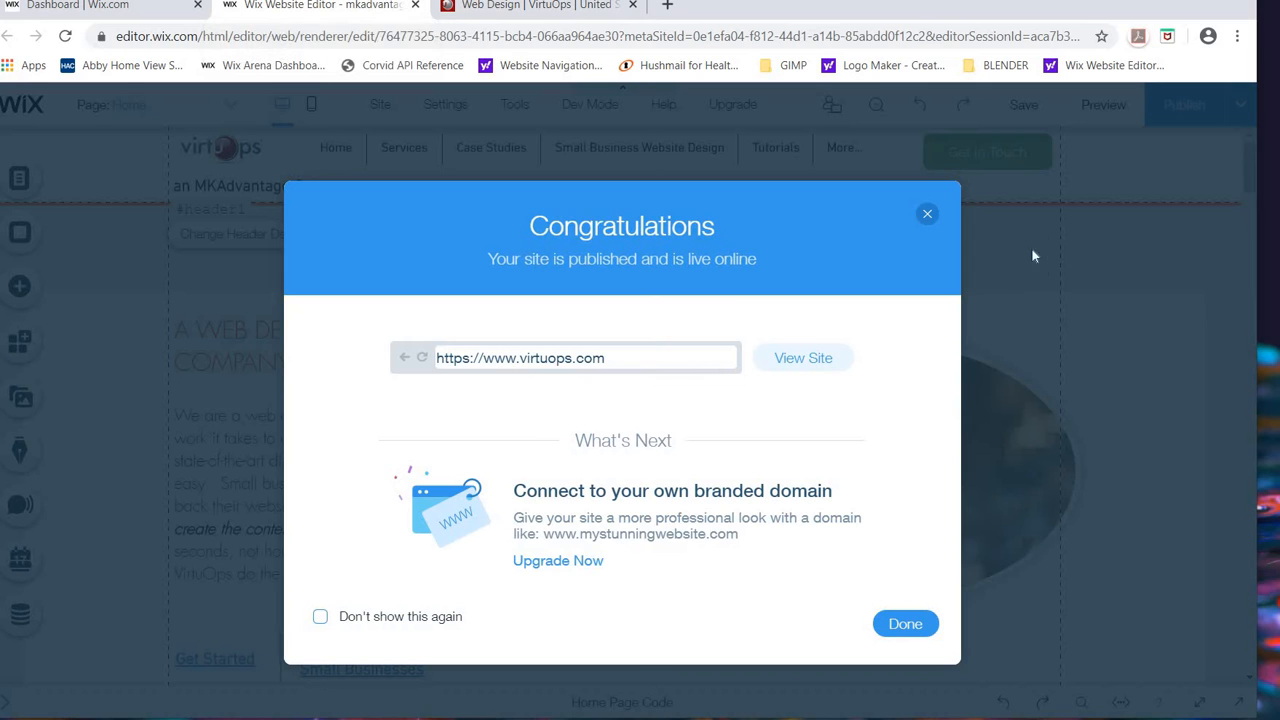
left_click(928, 217)
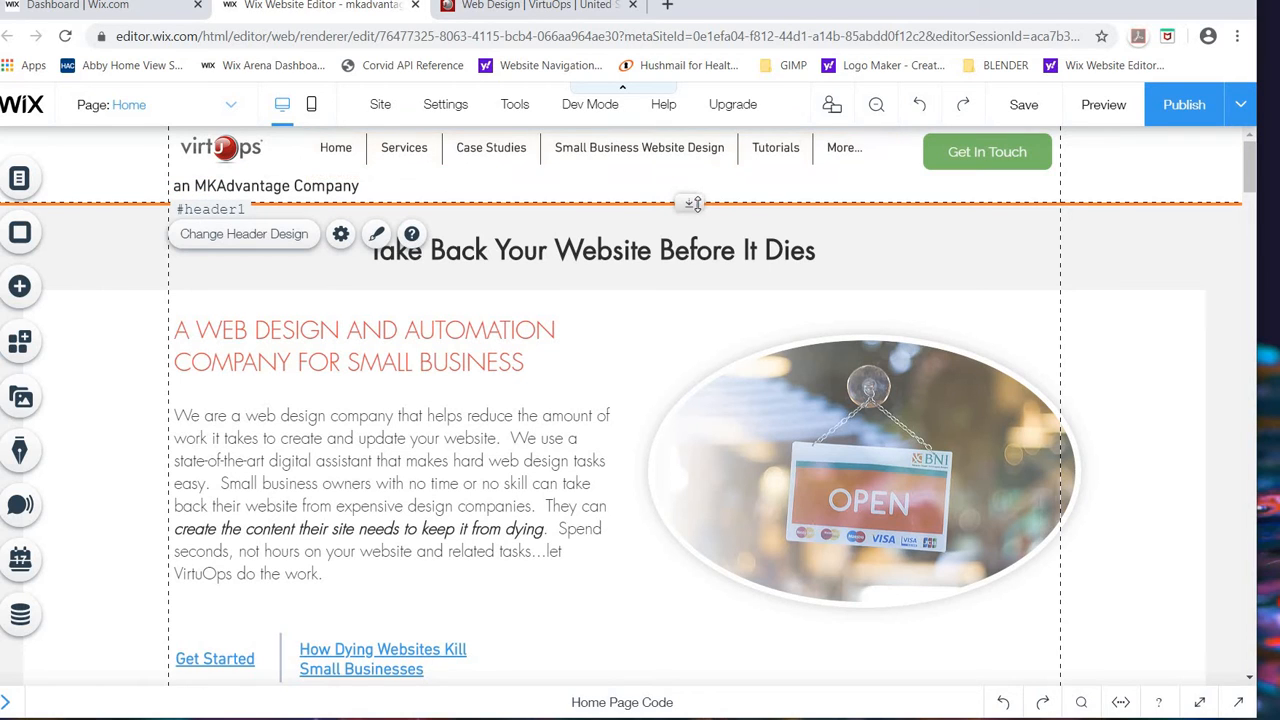
left_click_drag(694, 206, 698, 257)
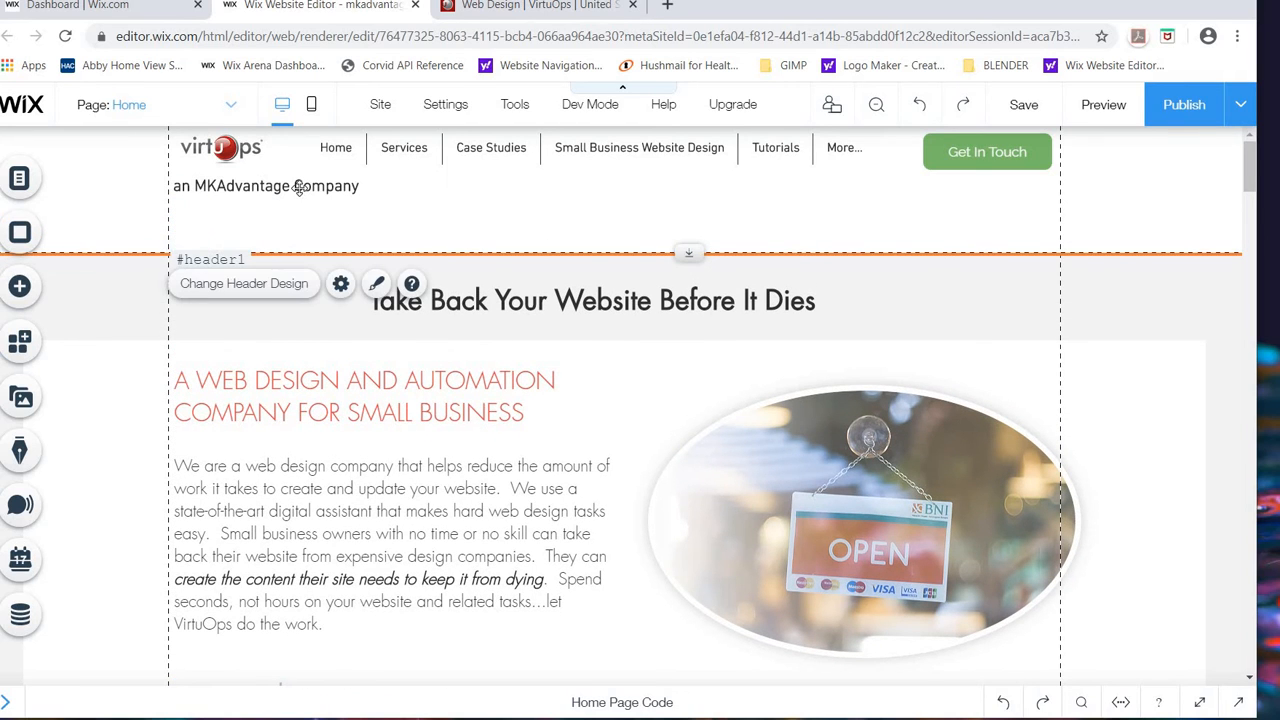
Step: Move the tagline, logo, horizontal menu and Get In Touch button down within the header to free space above them
left_click_drag(299, 188, 307, 245)
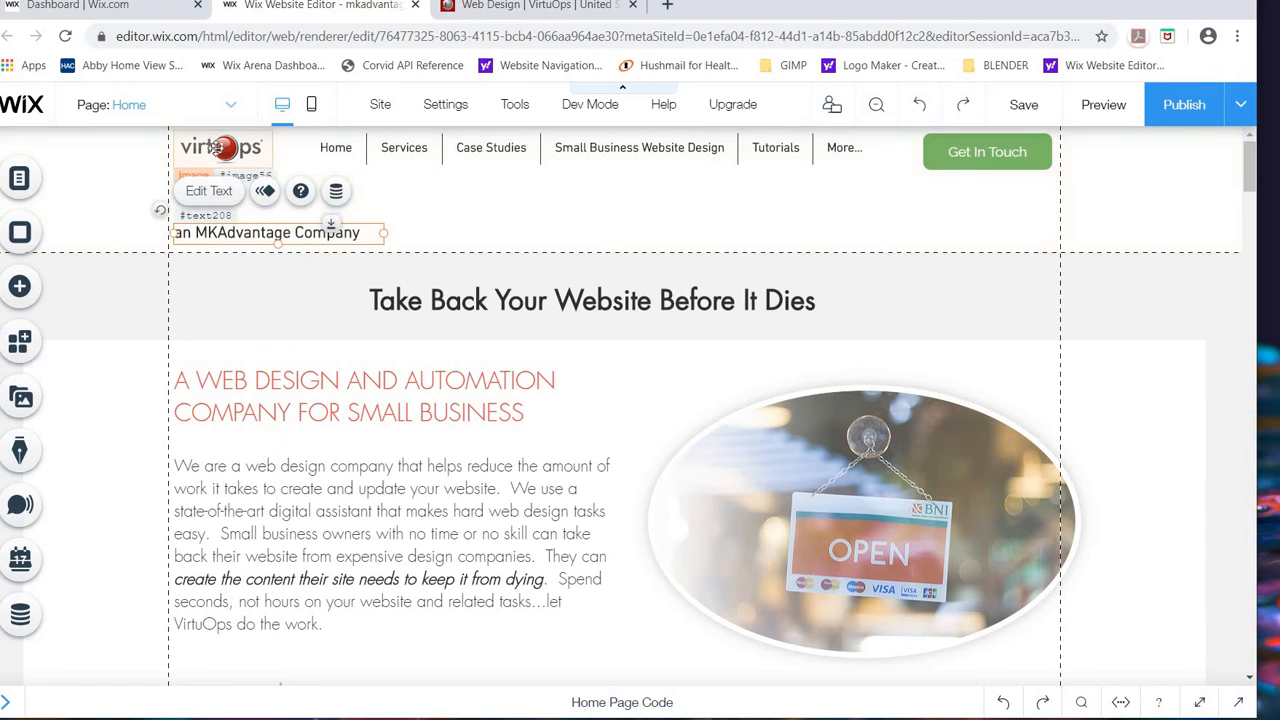
left_click_drag(214, 147, 218, 206)
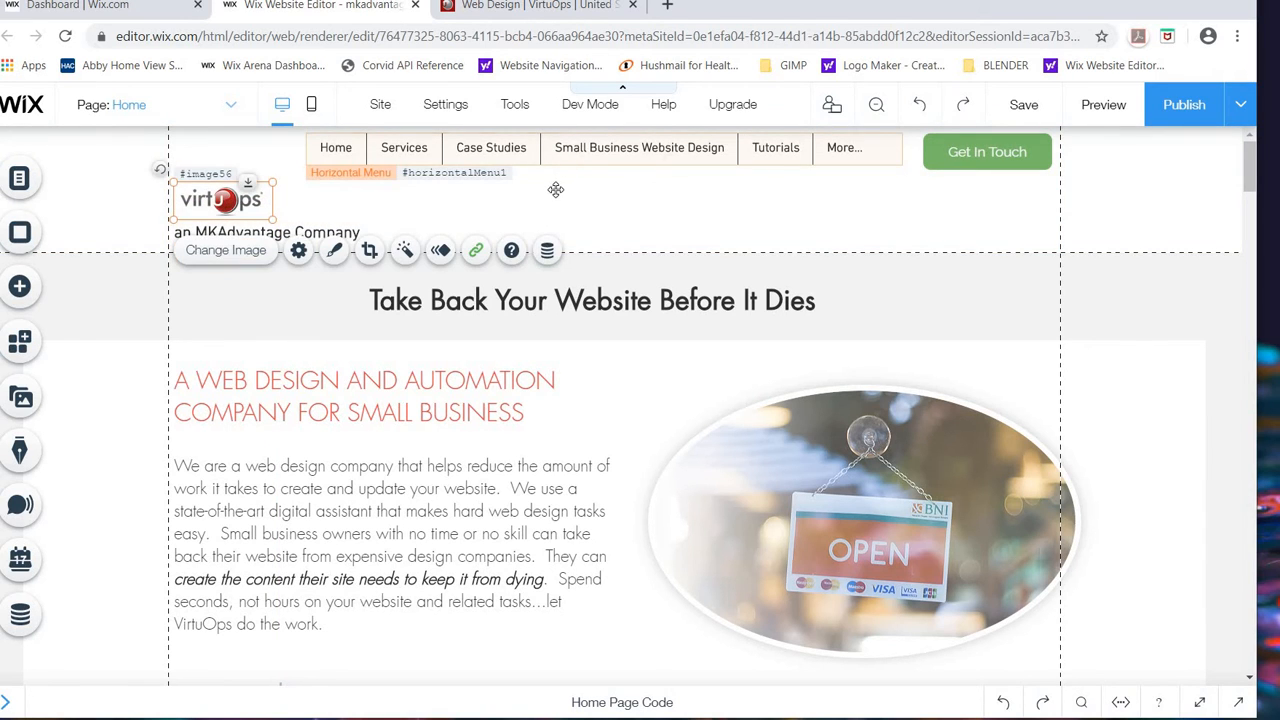
left_click_drag(556, 189, 561, 207)
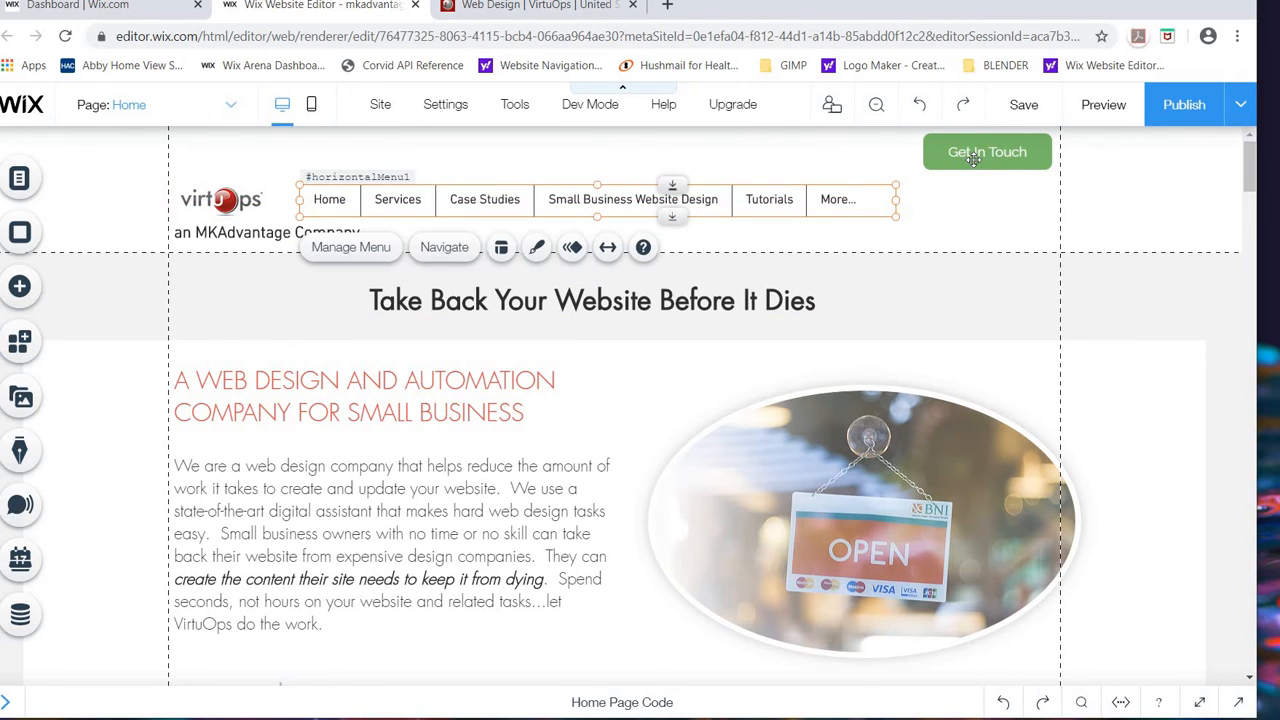
left_click_drag(973, 159, 973, 206)
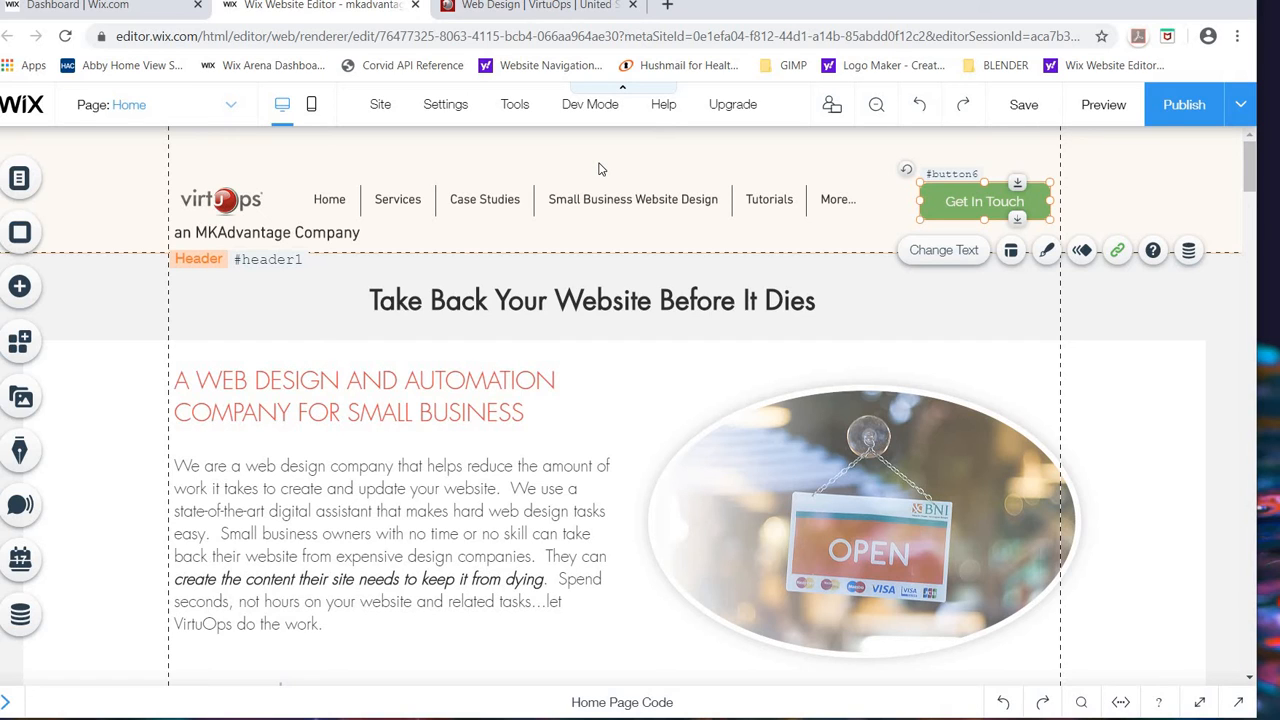
Step: Add the first themed paragraph text element to the header's empty space above the horizontal menu
left_click(20, 288)
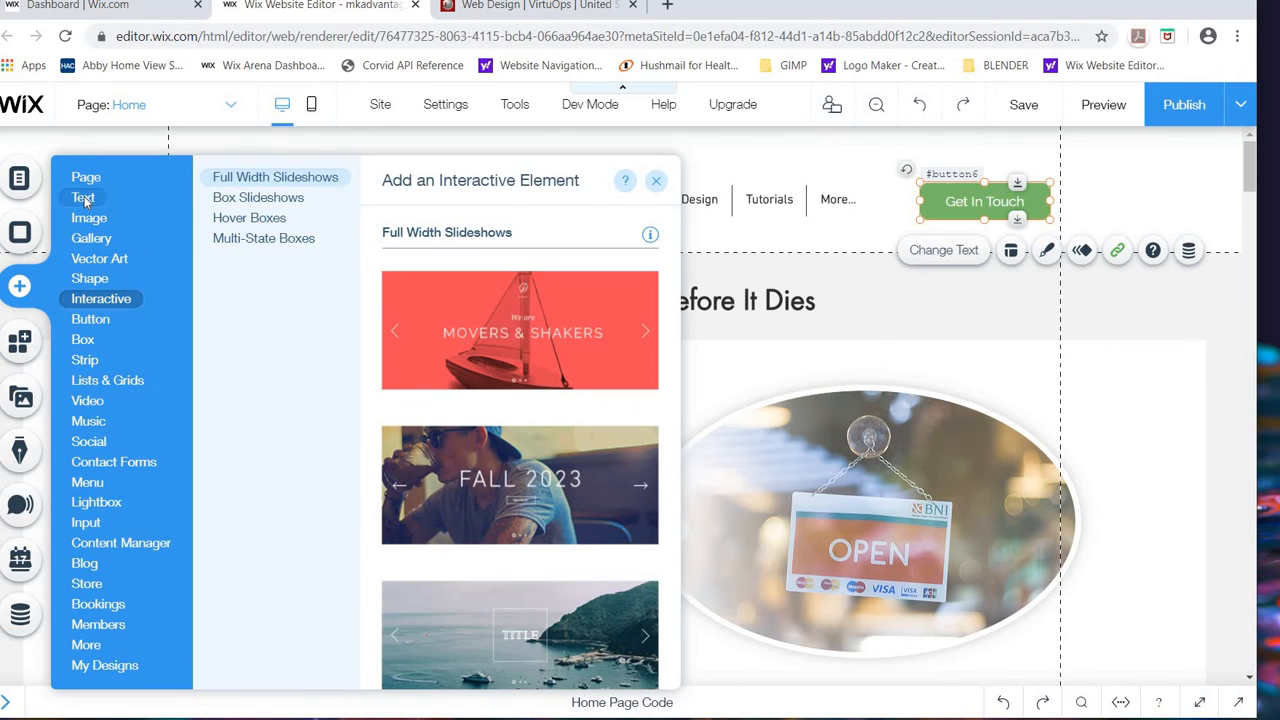
mouse_move(84, 196)
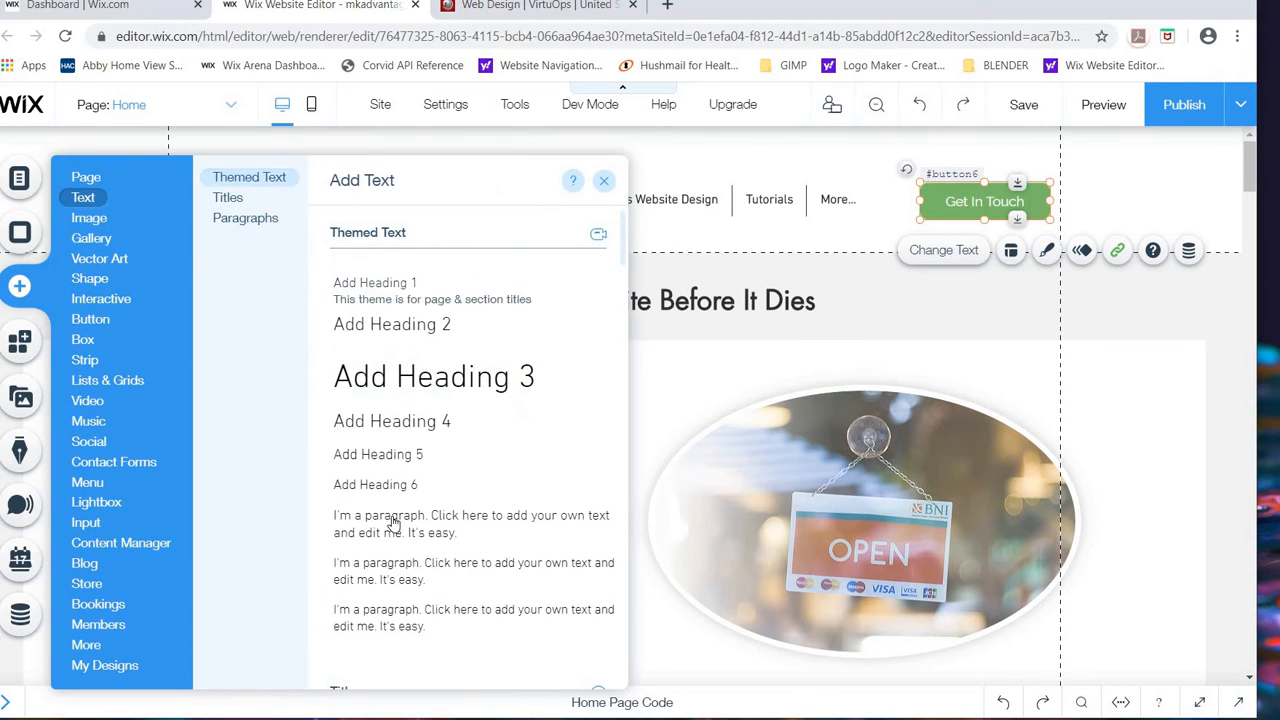
left_click_drag(386, 522, 603, 163)
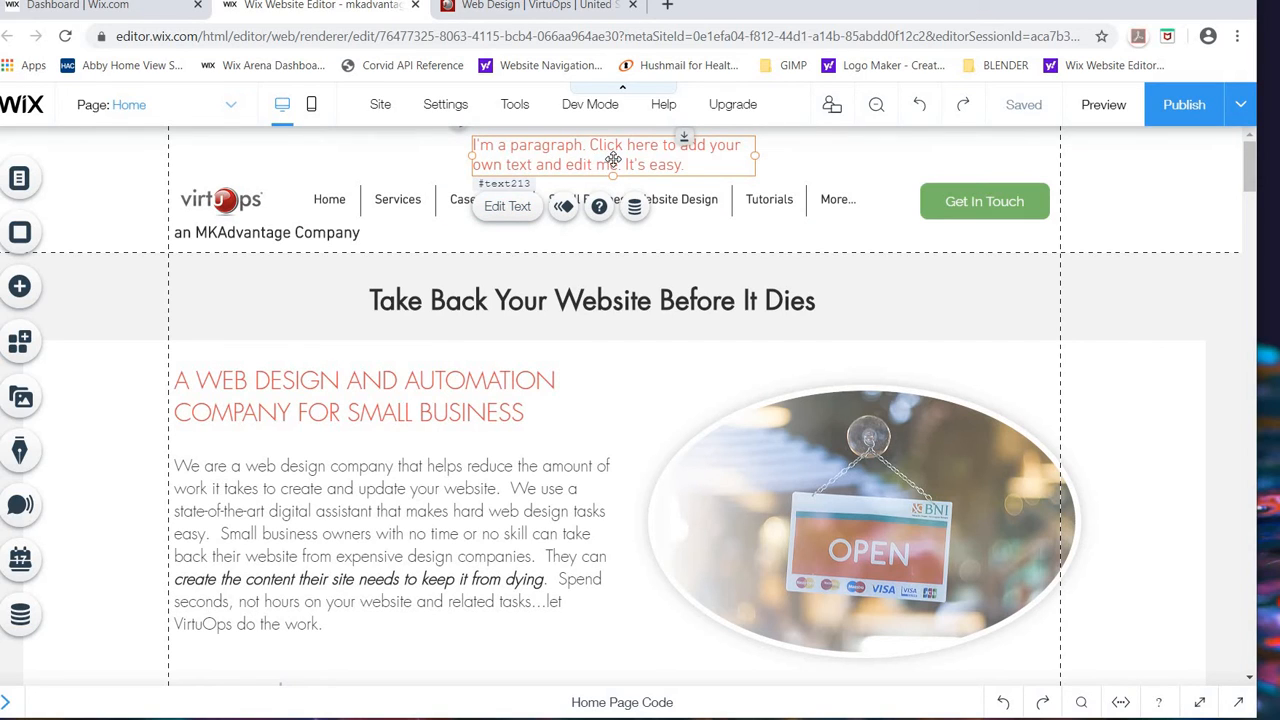
Step: Centre and bold the new header paragraph, and widen its text box on both sides to span most of the header
left_click(509, 208)
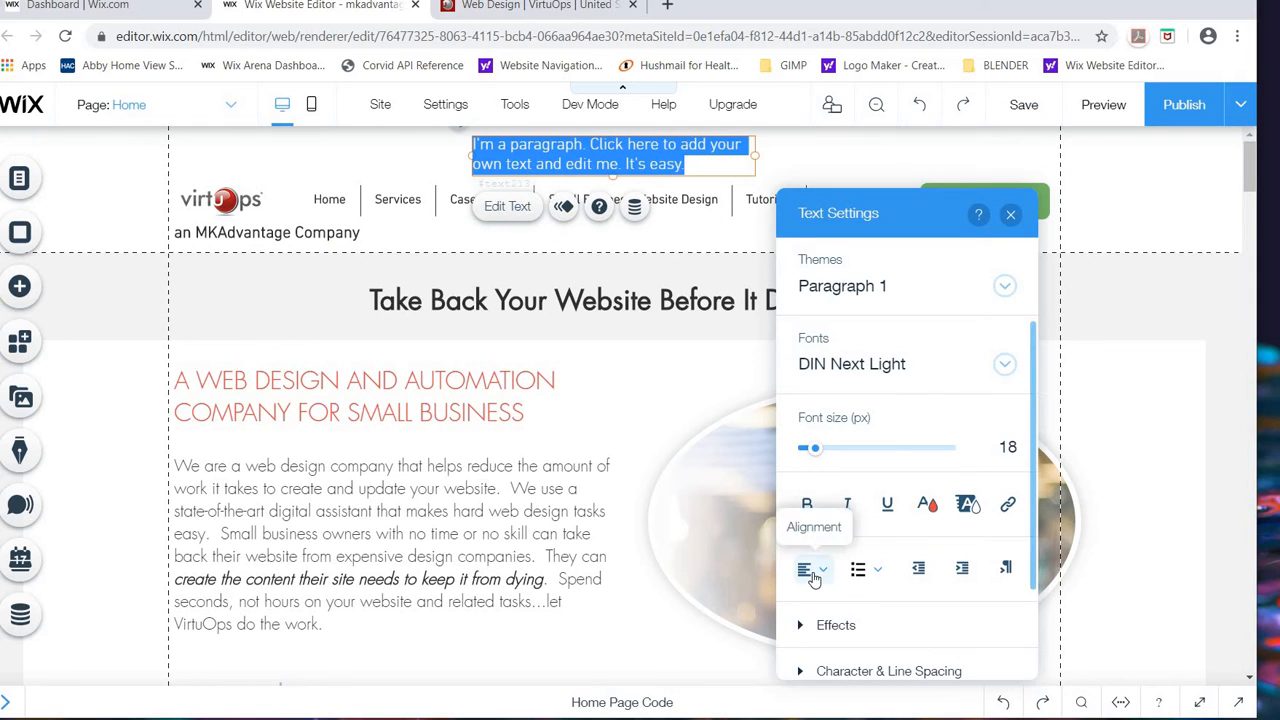
left_click(813, 572)
left_click(824, 604)
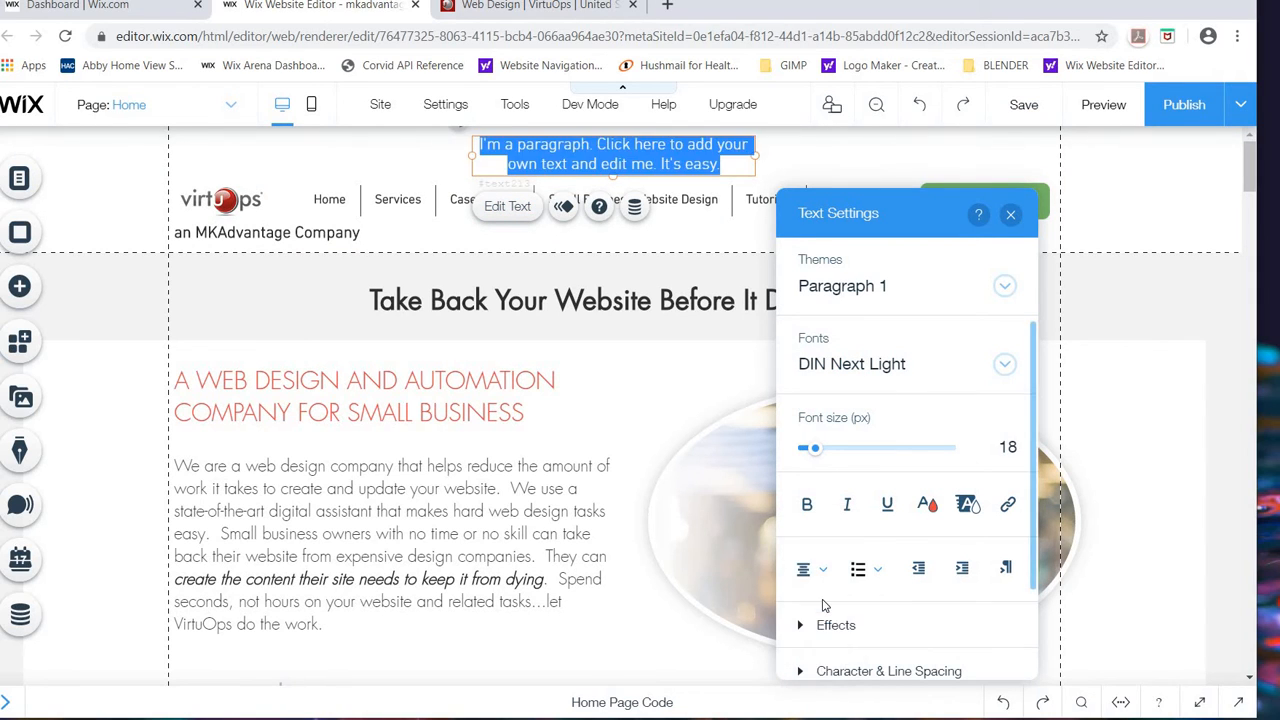
left_click(808, 507)
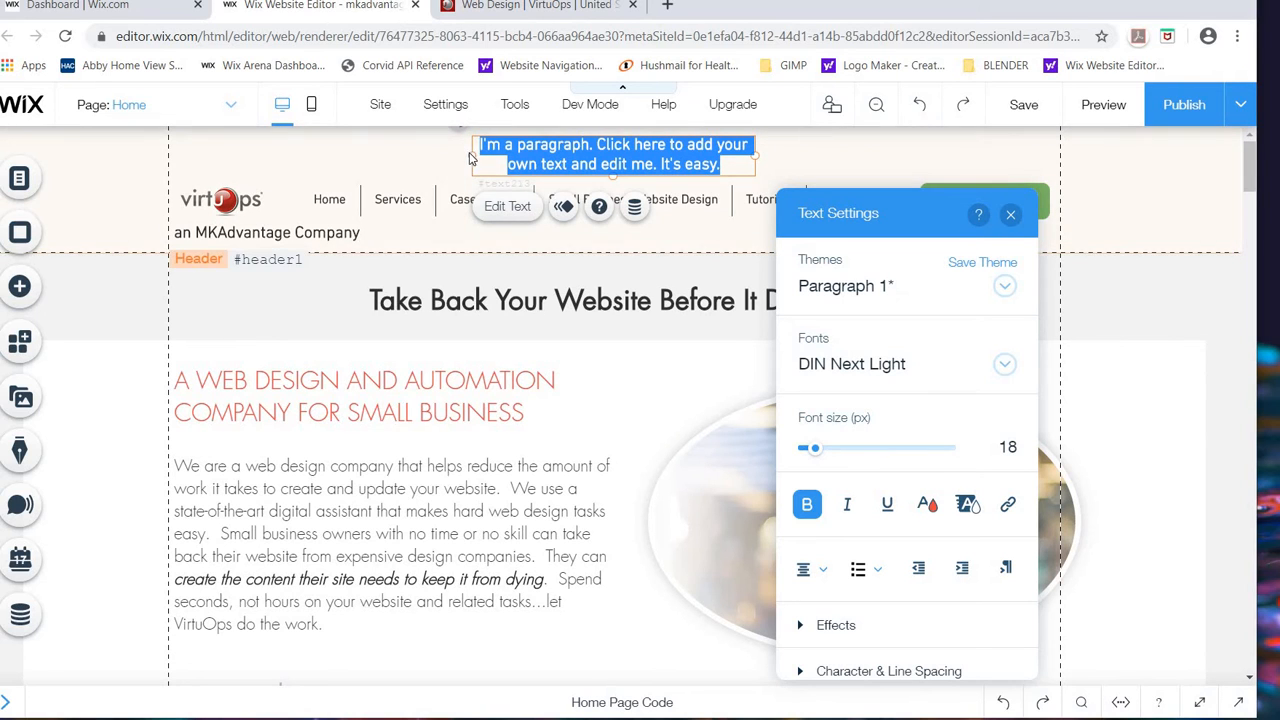
left_click_drag(470, 153, 206, 150)
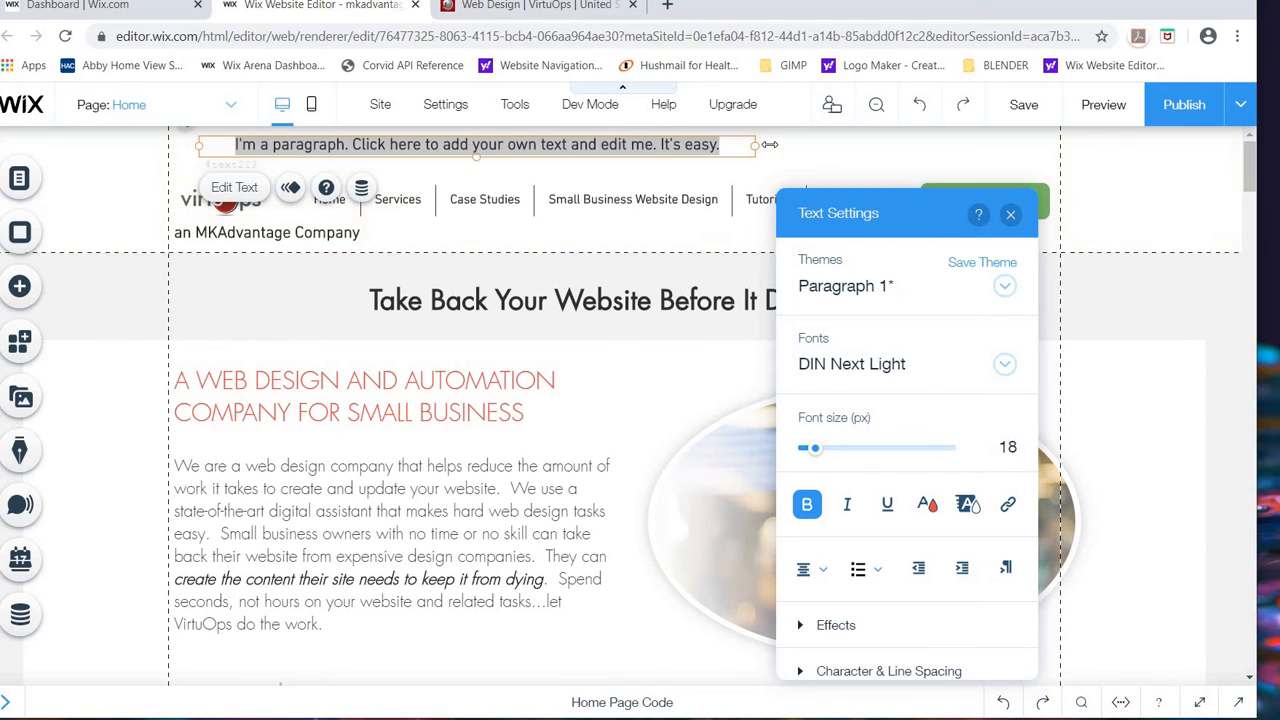
left_click_drag(895, 146, 1016, 146)
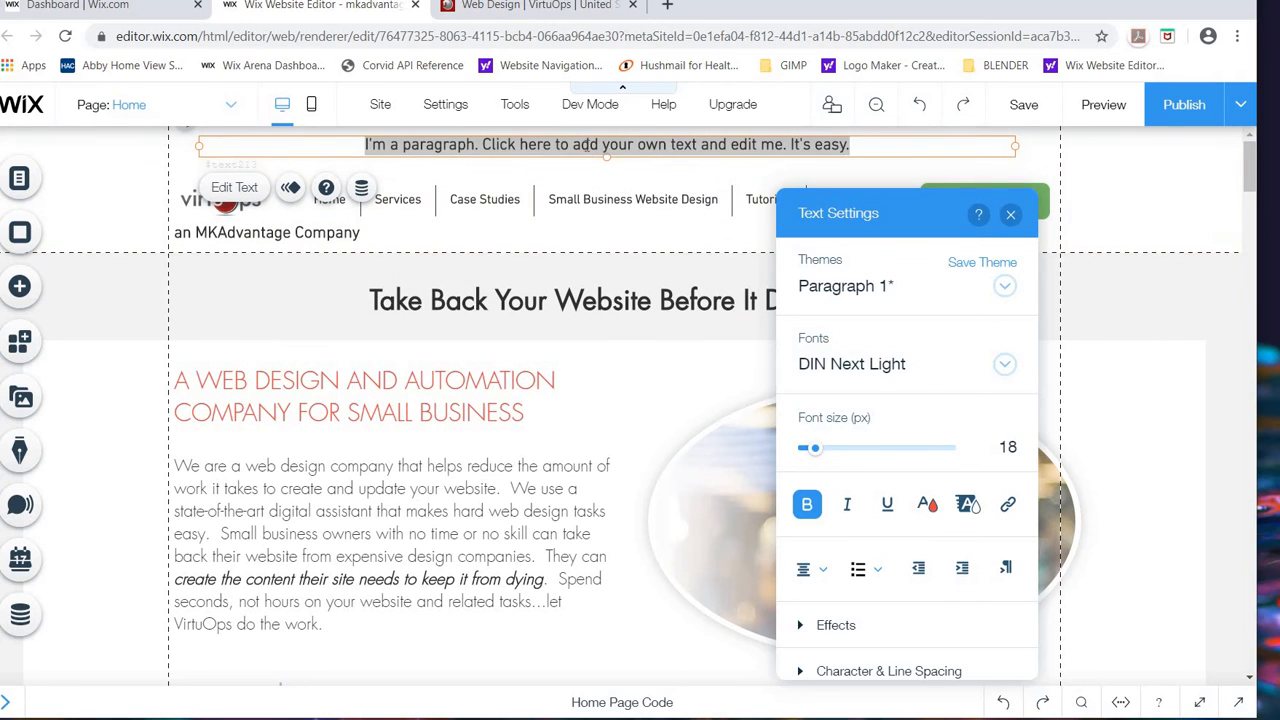
Step: Replace the placeholder text with "Due to the CoVID 19 virus, we will suspend any face to face office visits until further notice."
left_click(588, 144)
triple_click(588, 144)
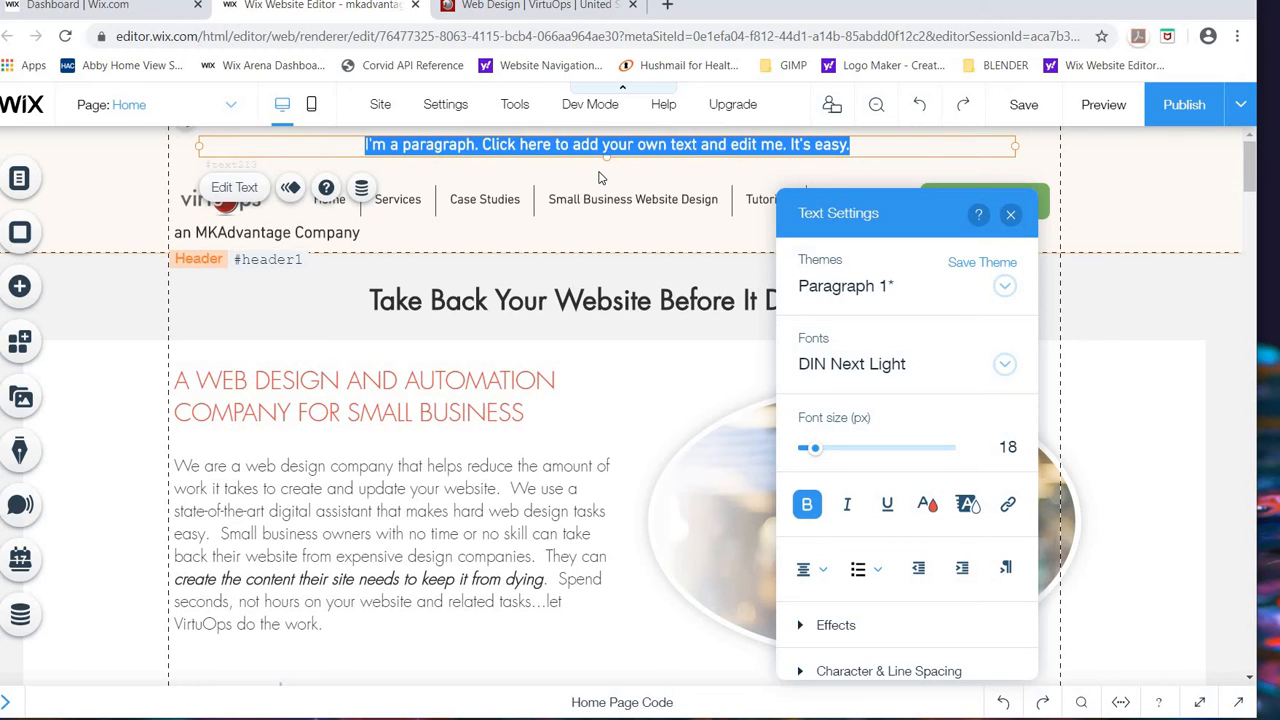
type("Due to the Co")
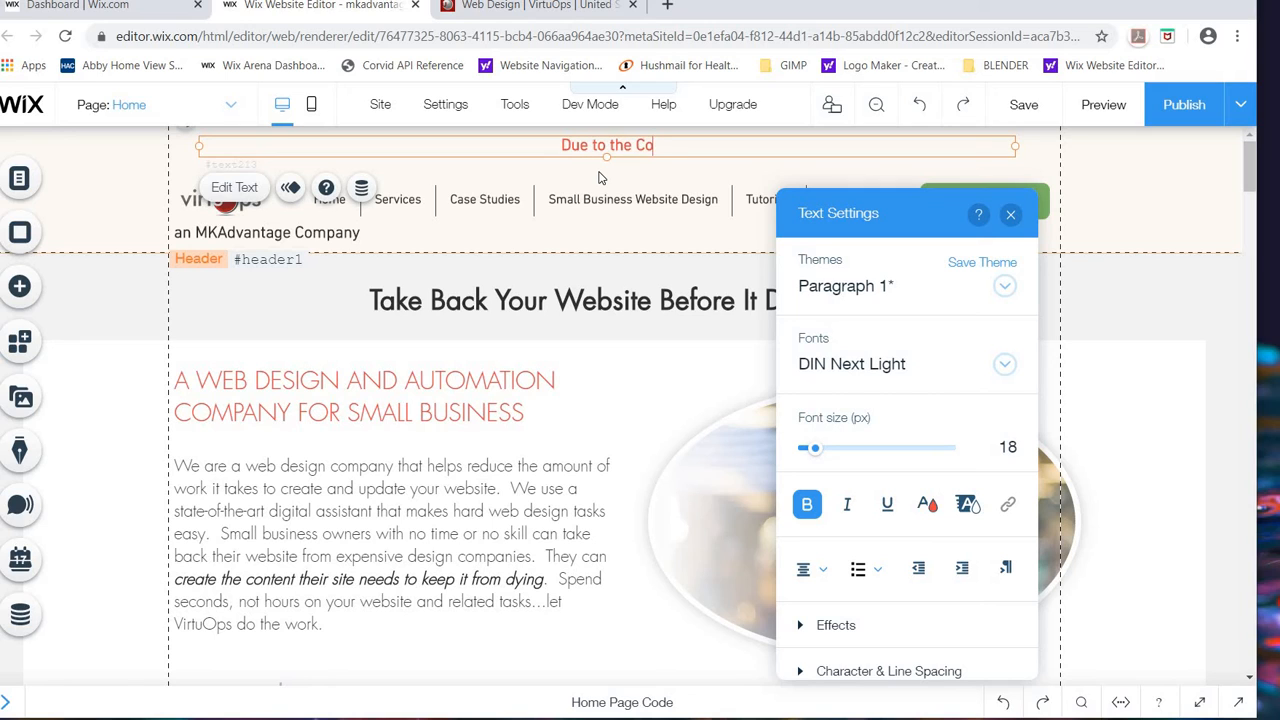
type("VID 19 ")
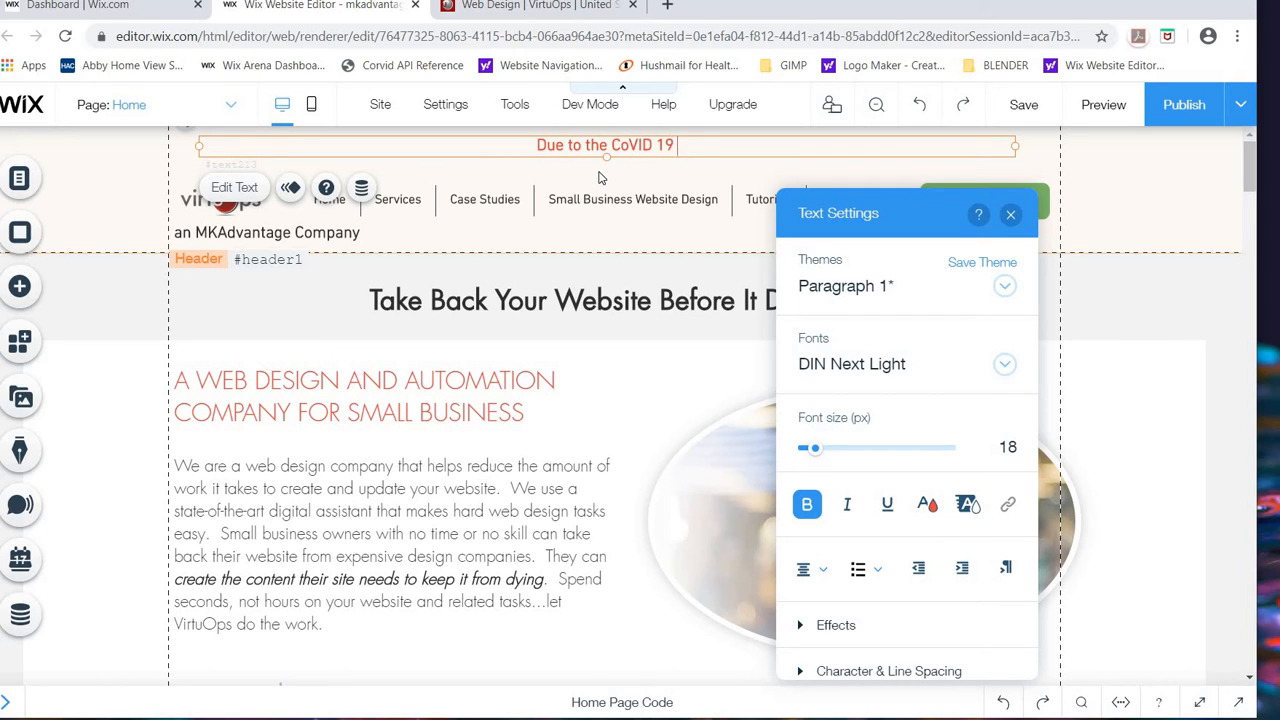
type("virus, we w")
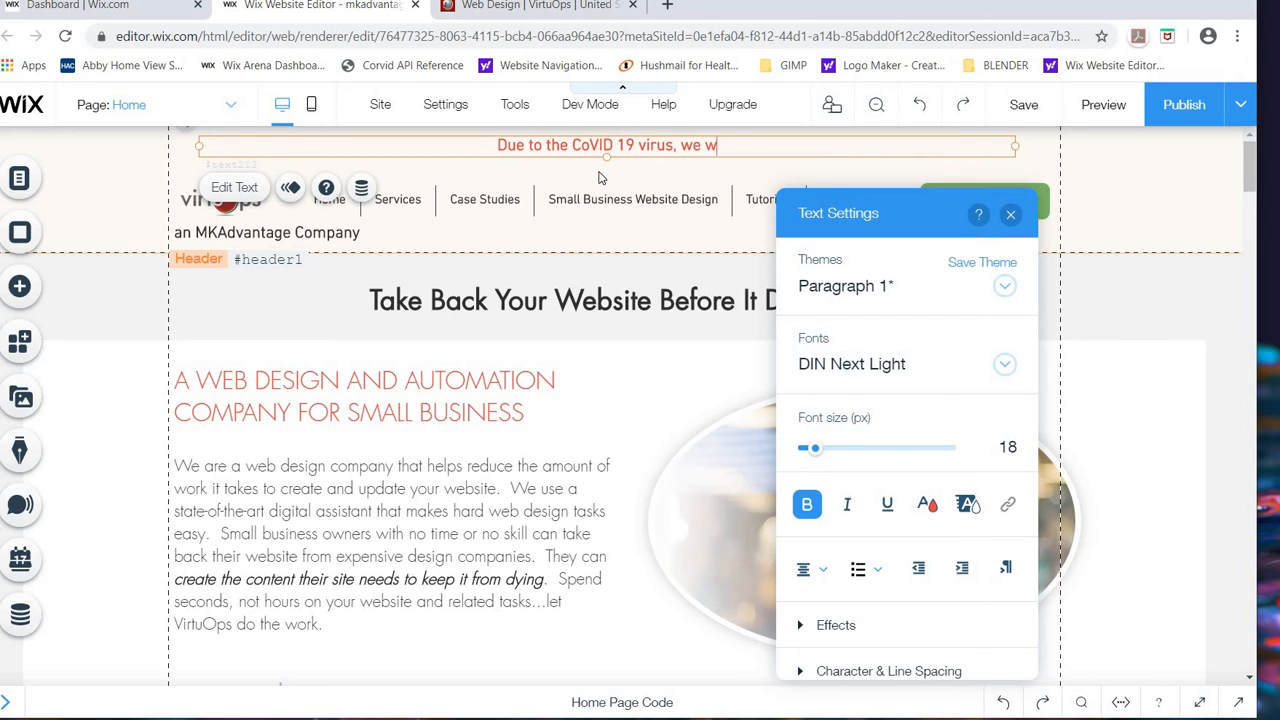
type("ill suspend")
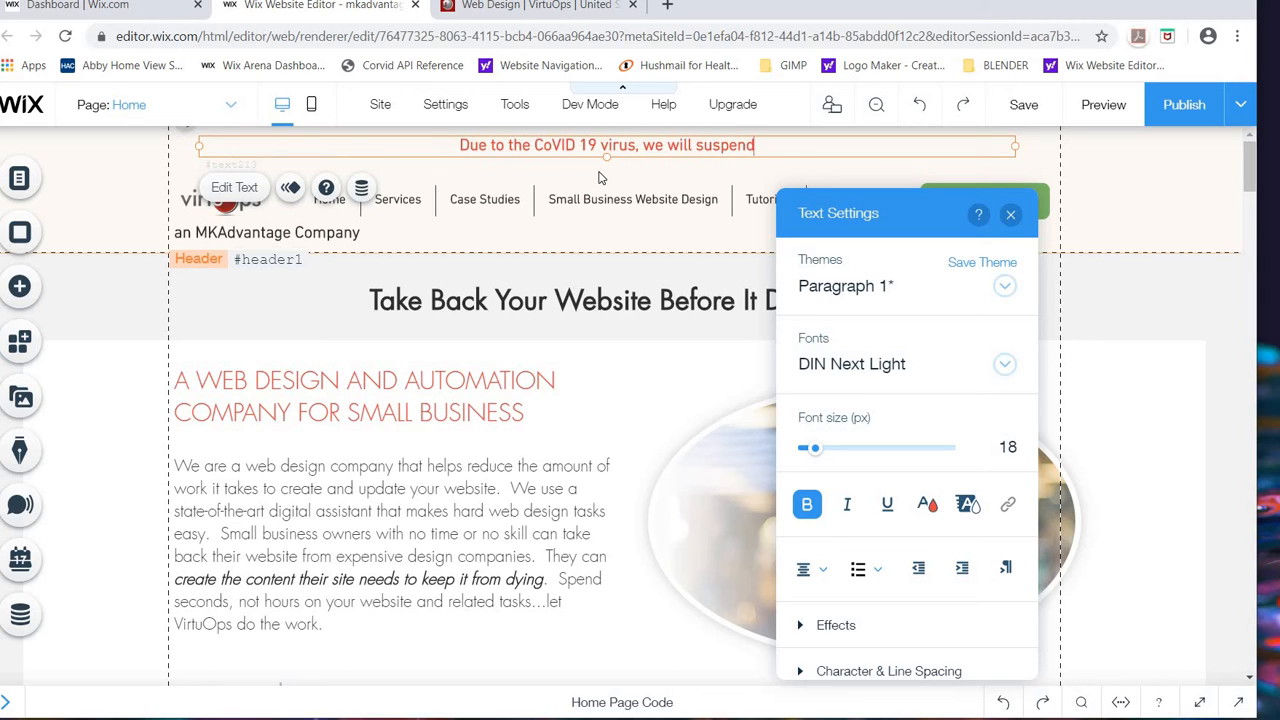
type(" any fact to")
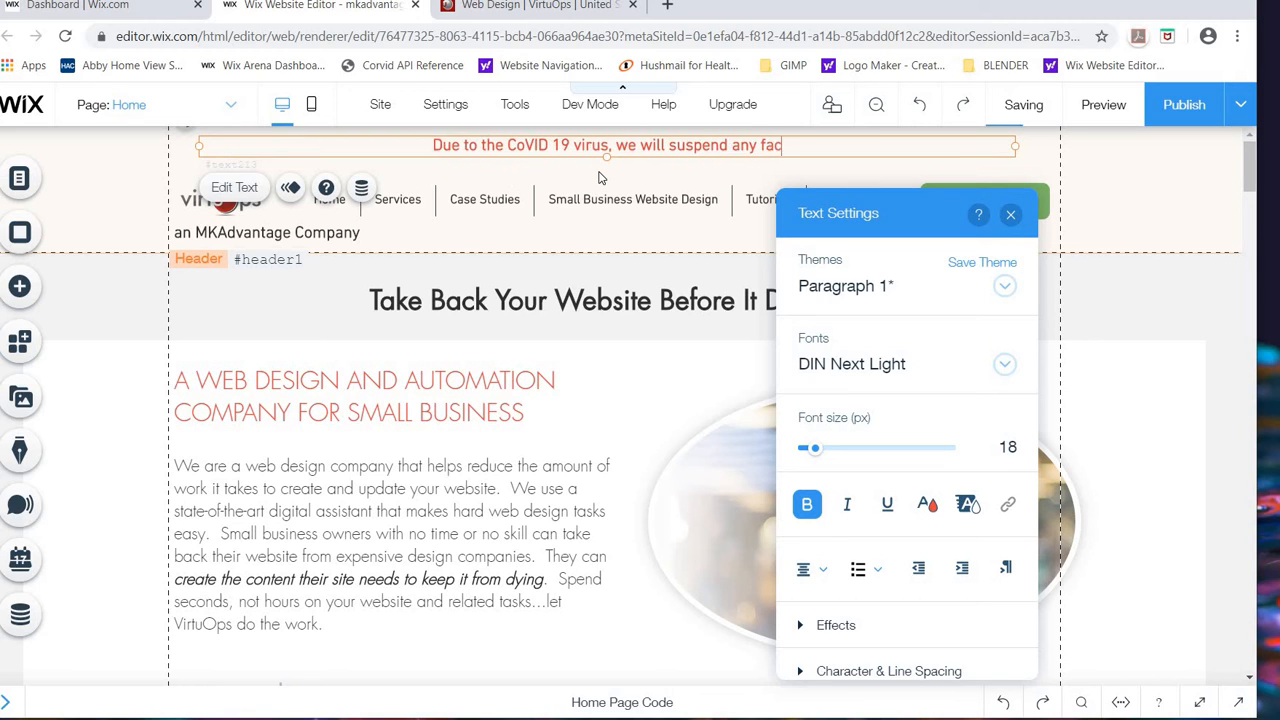
key("BackSpace")
key("BackSpace")
key("BackSpace")
key("BackSpace")
type("e to")
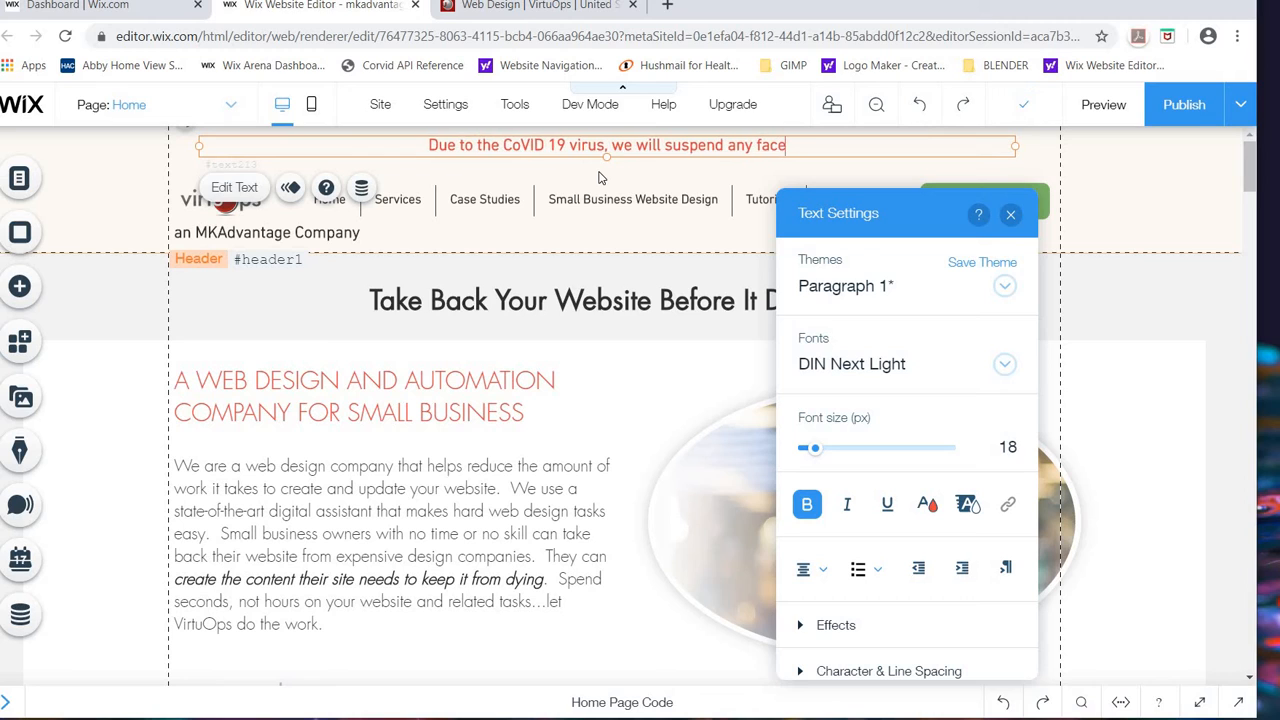
type(" face off")
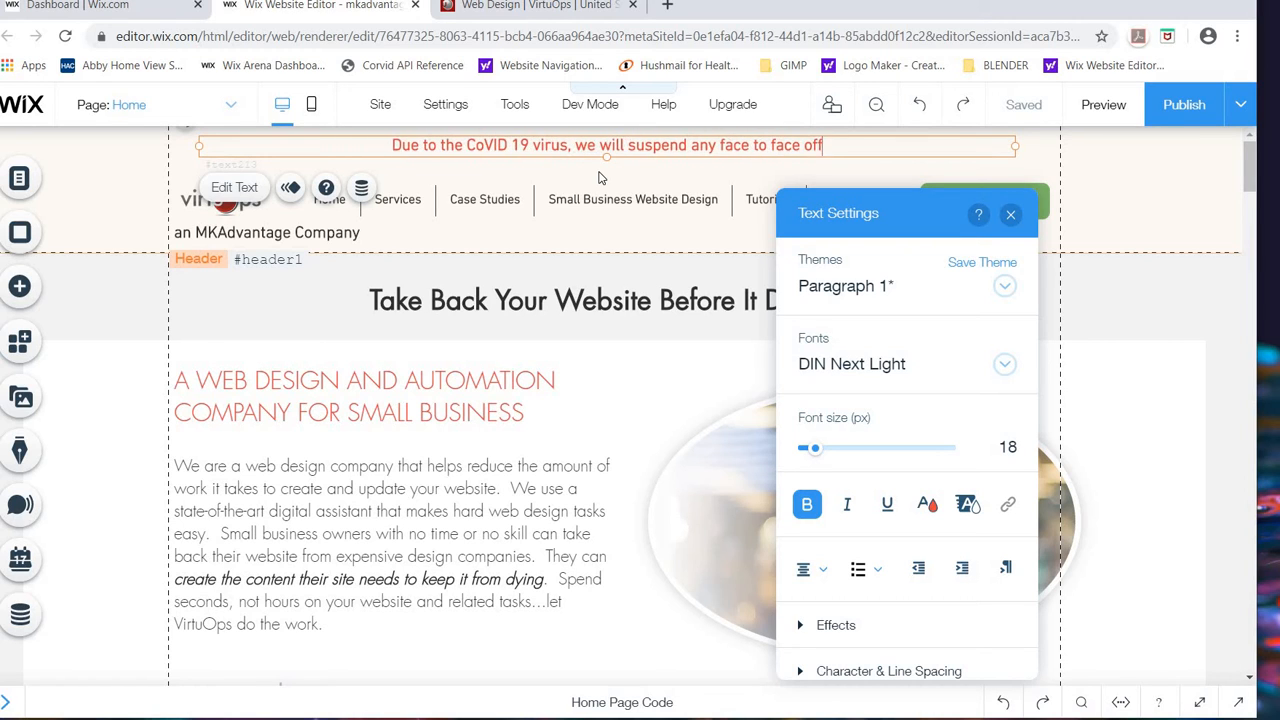
type("ice visits ")
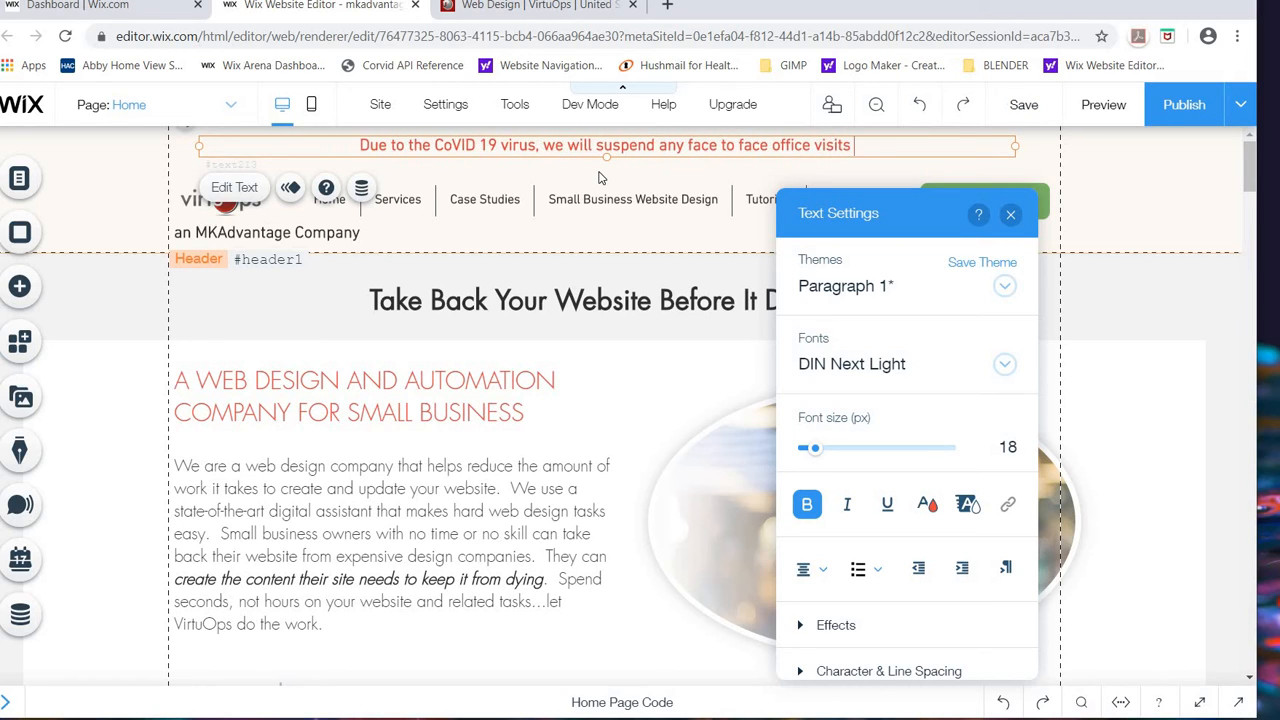
type("until further notice")
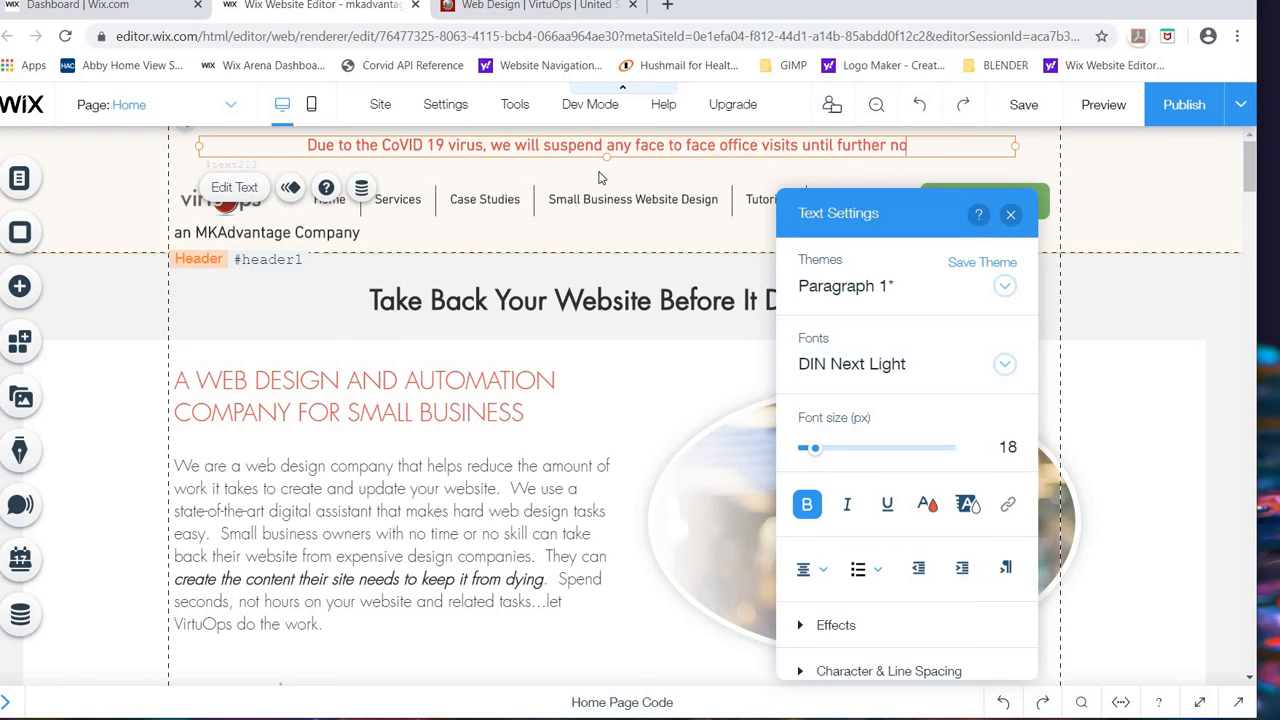
Step: Append "Please call our office at", the office phone number, and "to make telemedicine arrangements or videoconference arrangements.", and finish editing the text
type("ase ca")
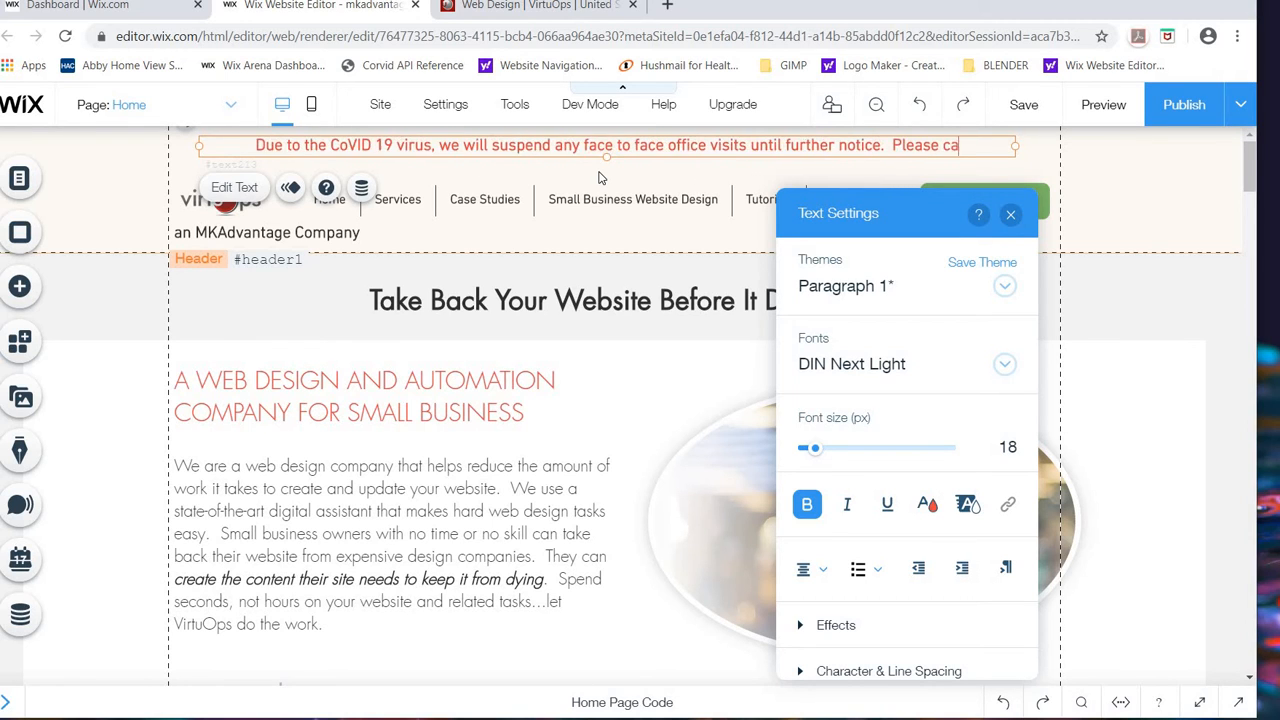
type("ll our office")
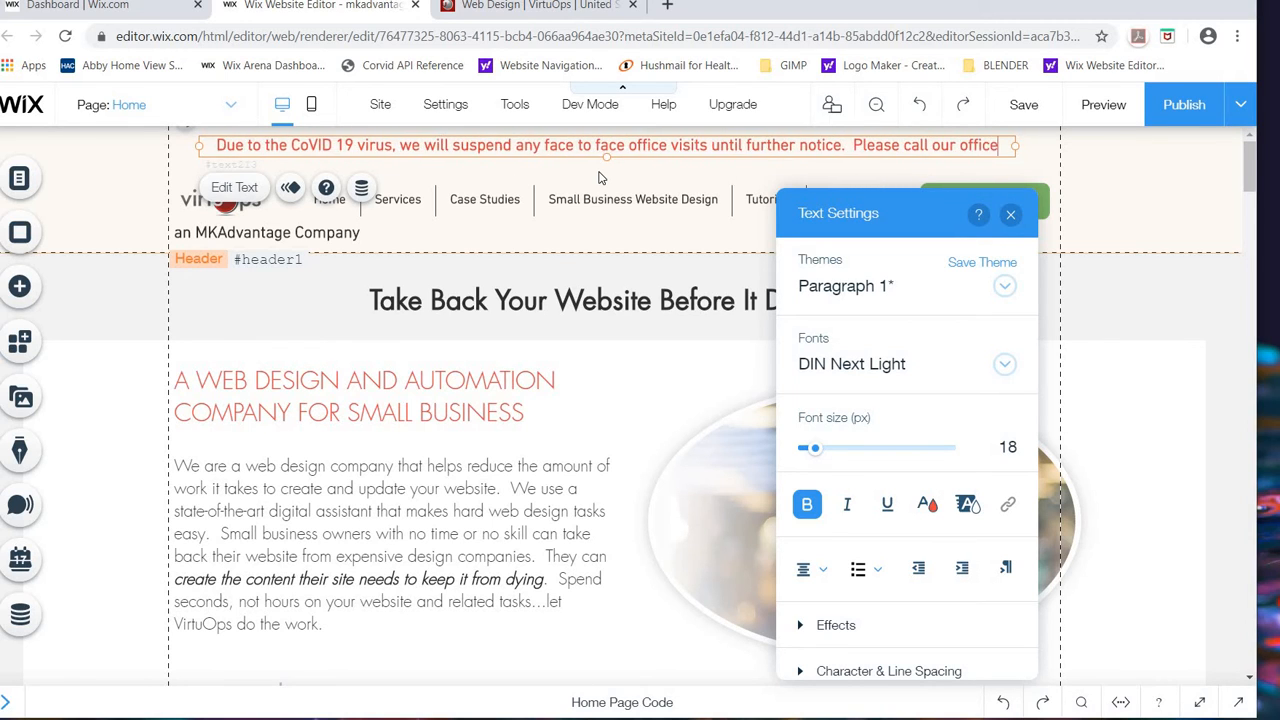
type(" at 888-555-1212 to")
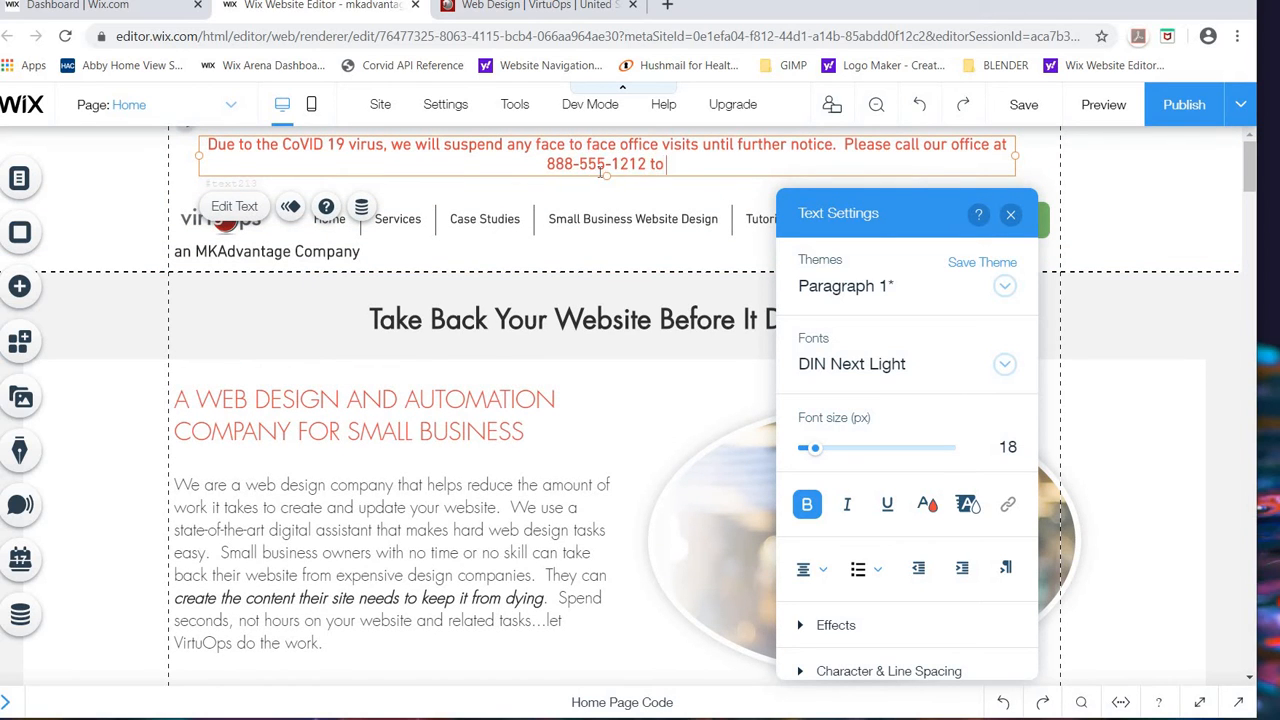
type(" make tele")
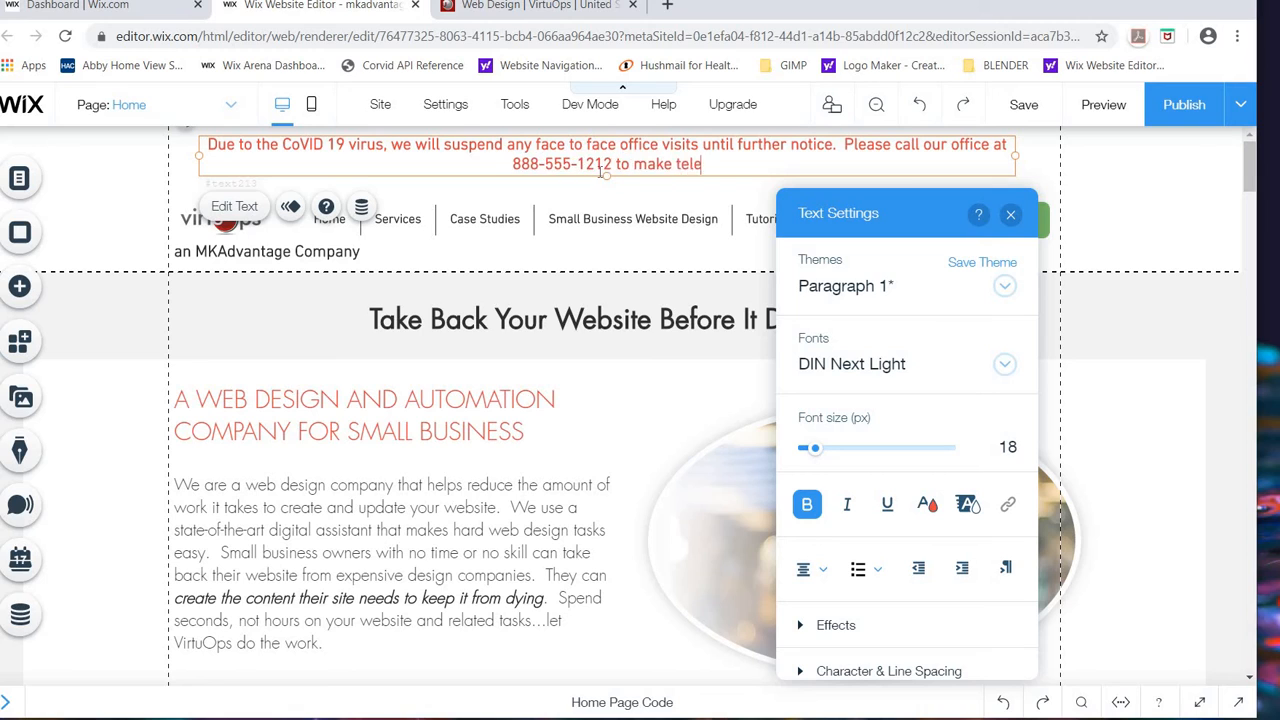
type("medicine arrangements or ")
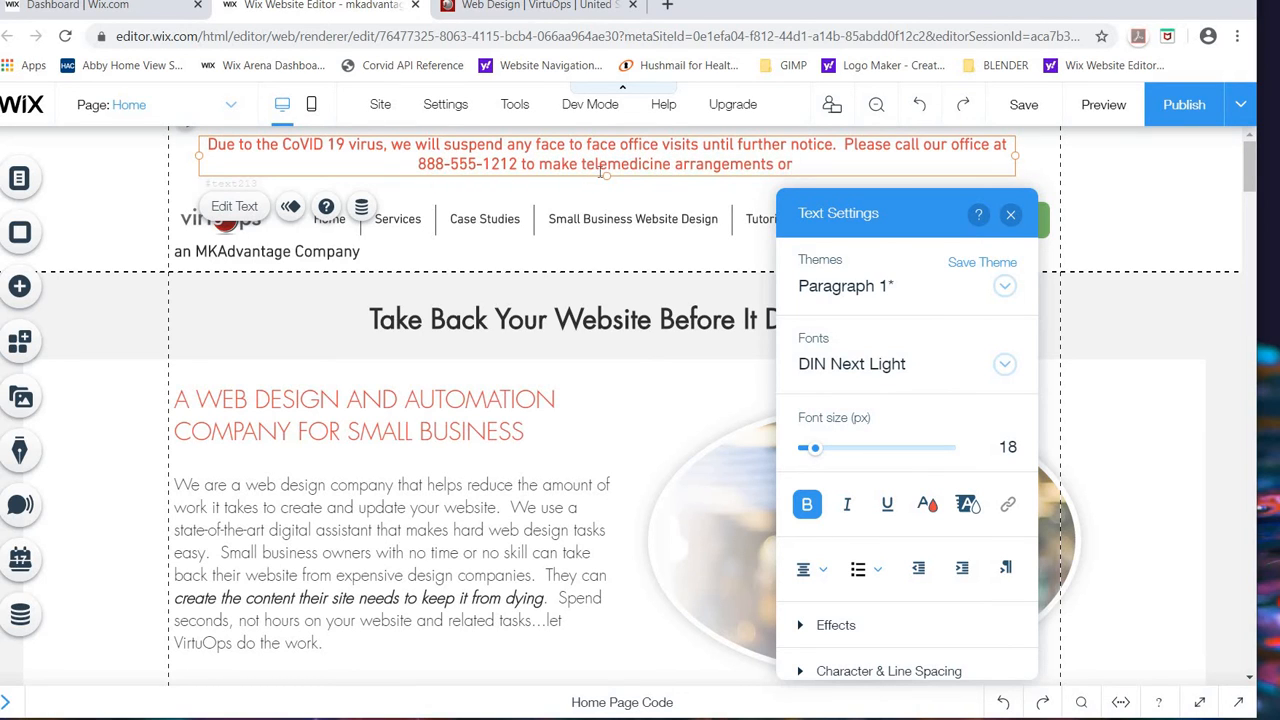
type("video")
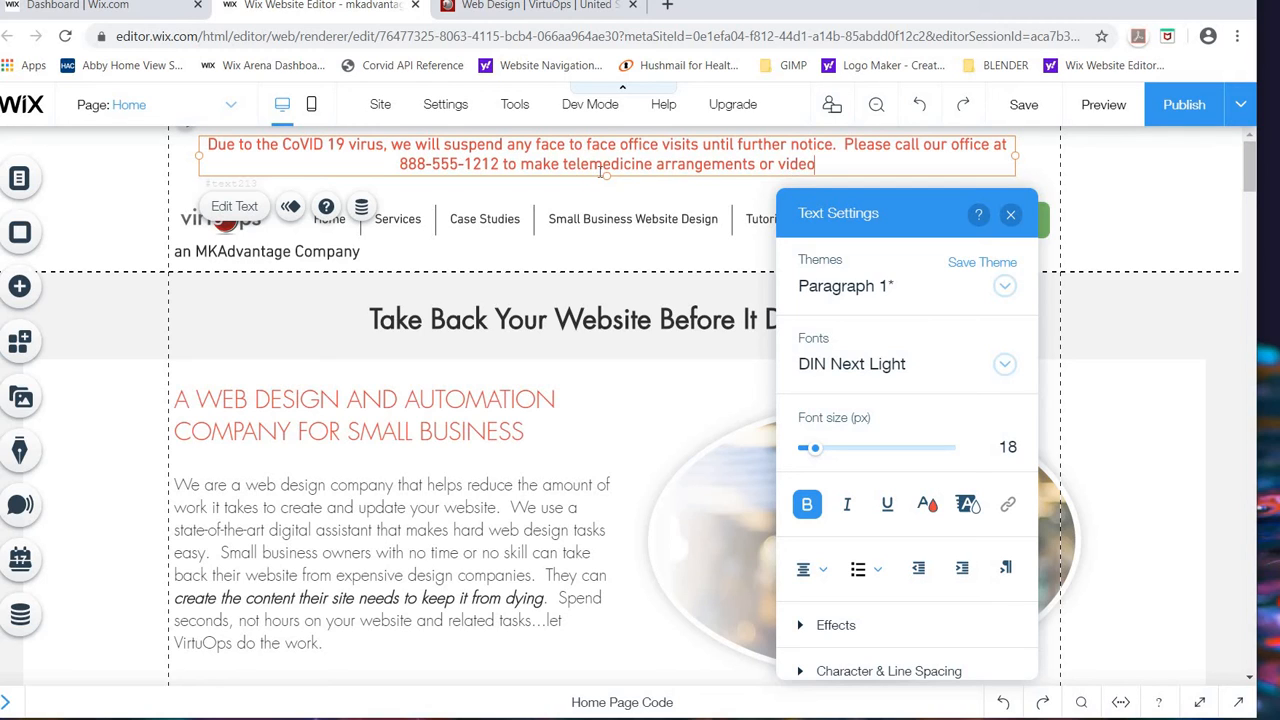
type("conference")
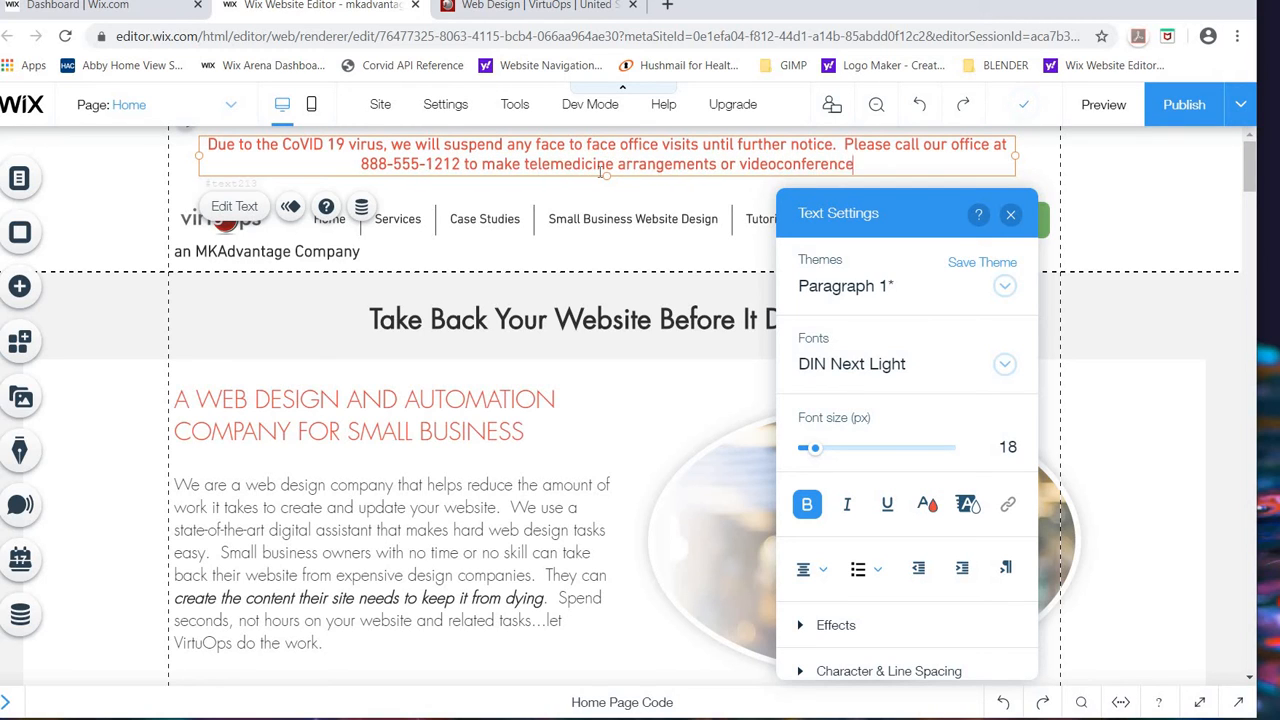
type(" arrangemen")
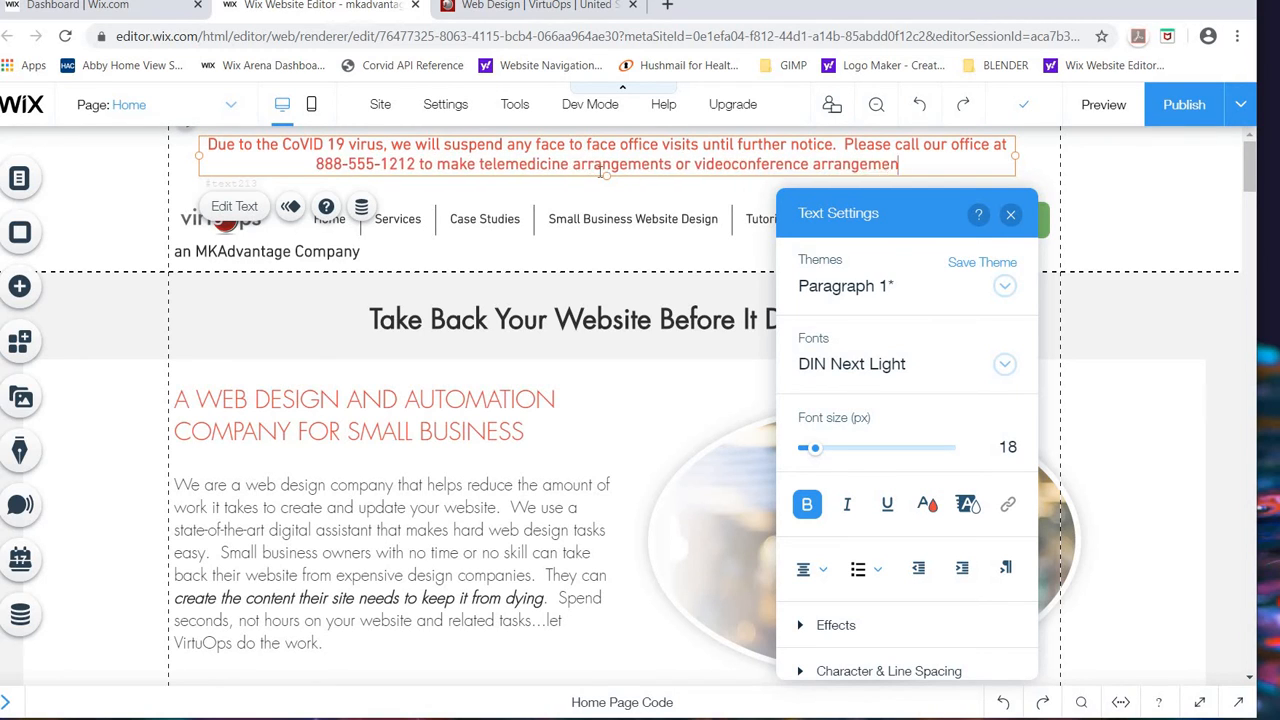
type("ts.")
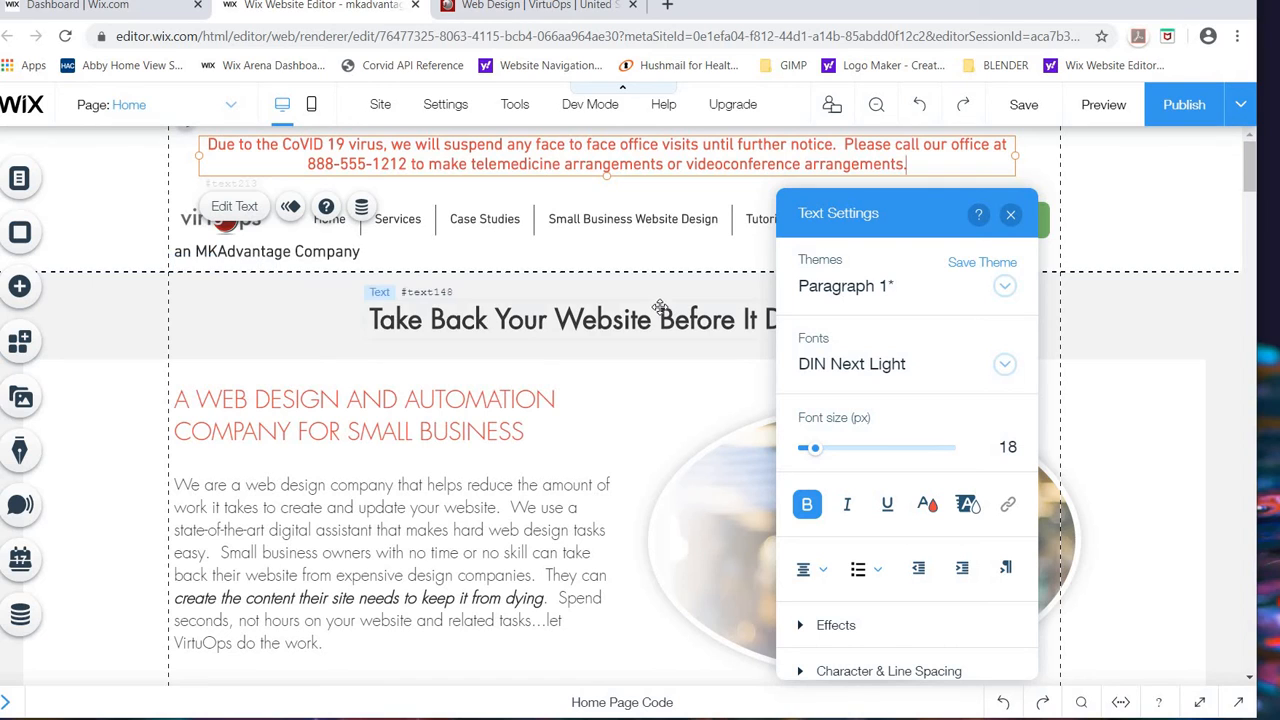
left_click(636, 291)
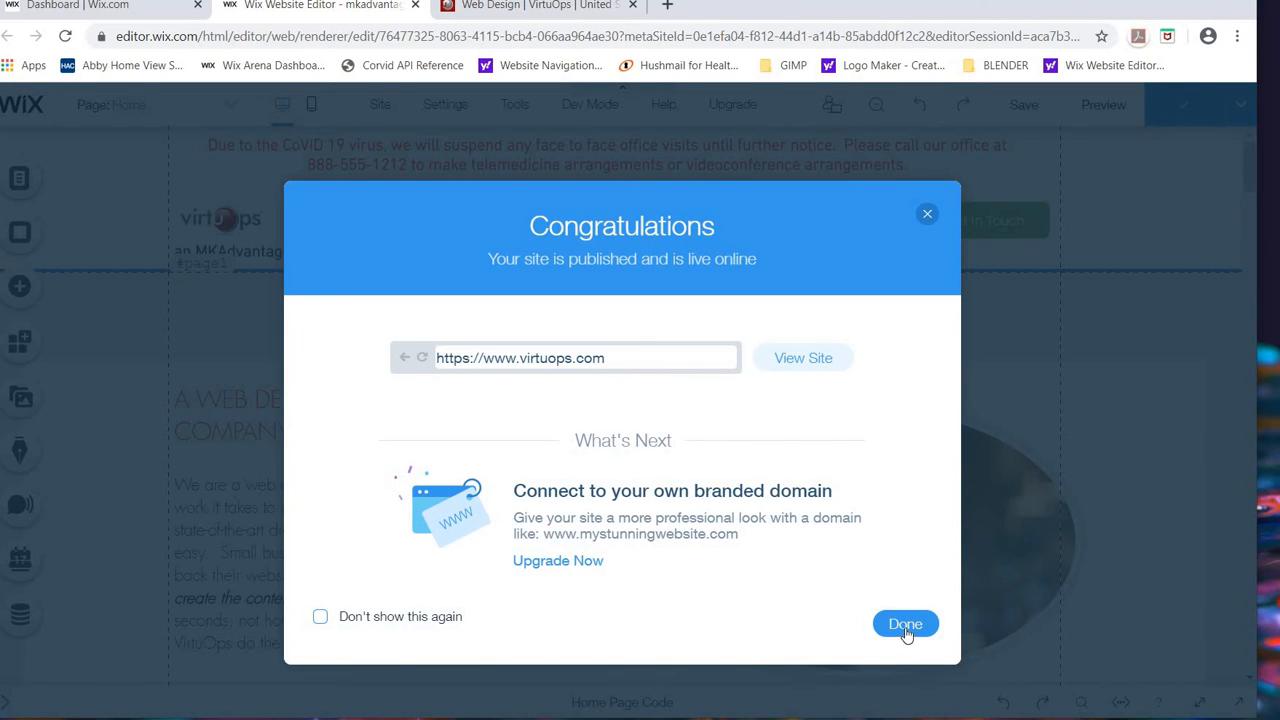
Step: Publish the site and reload the live virtuops.com page to check the header notice
left_click(905, 624)
left_click(490, 8)
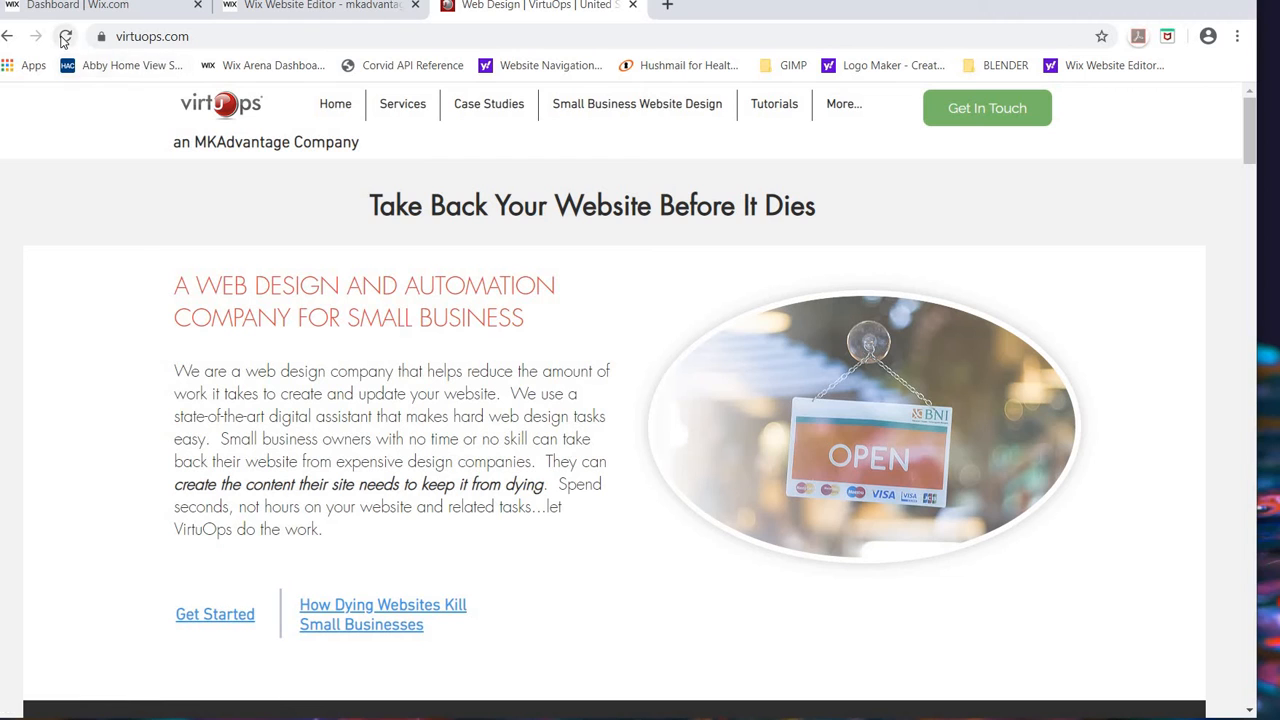
key("F5")
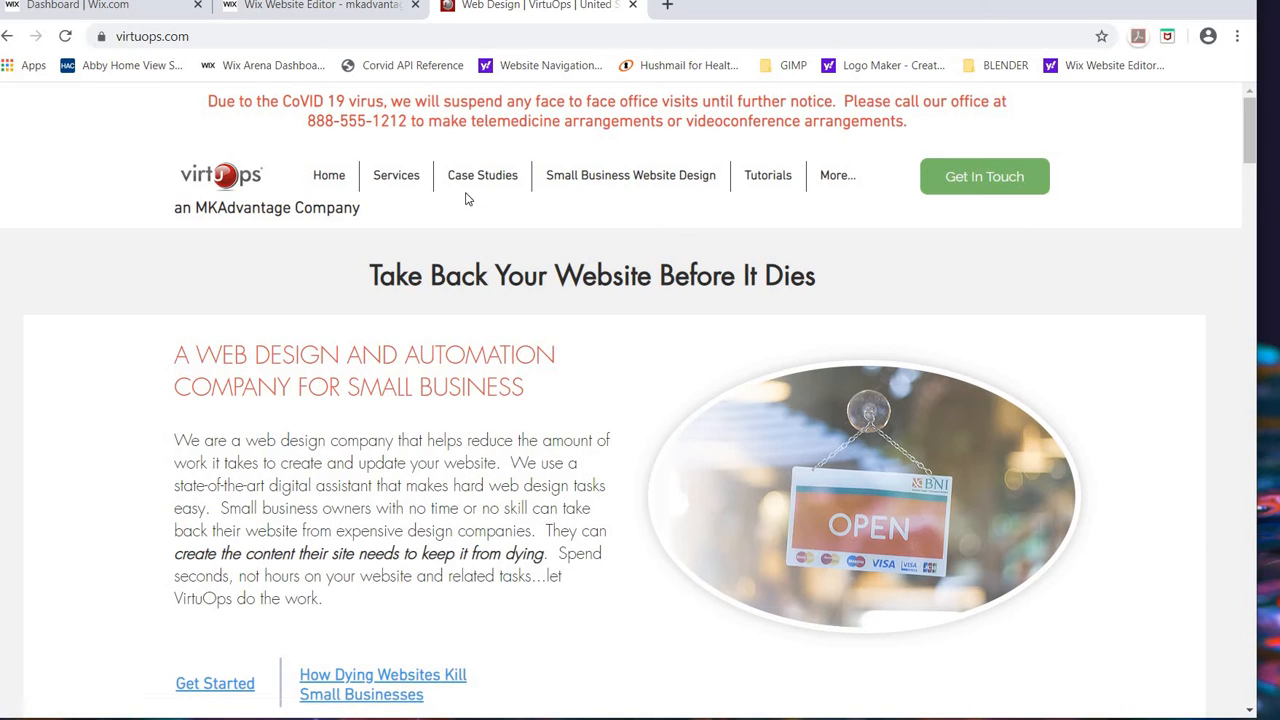
Step: Switch to the Wix editor and check the header notice in the mobile view, ending on the desktop view
left_click(327, 8)
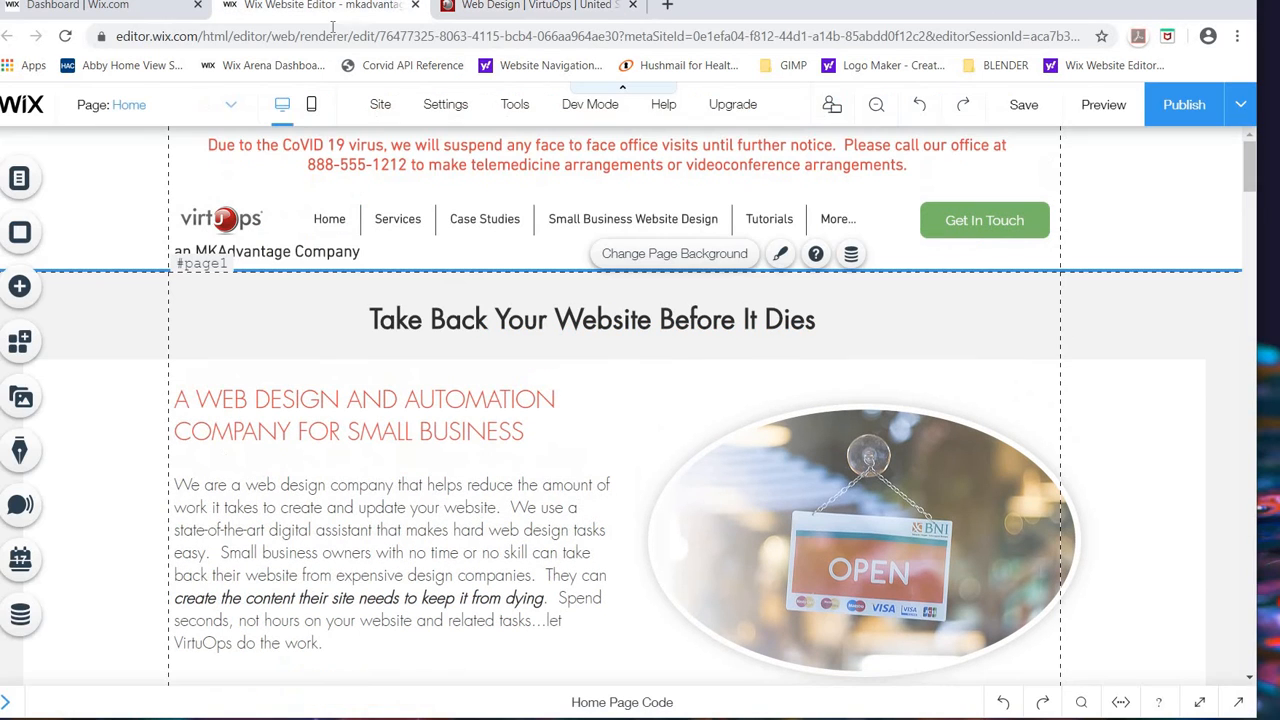
left_click(313, 112)
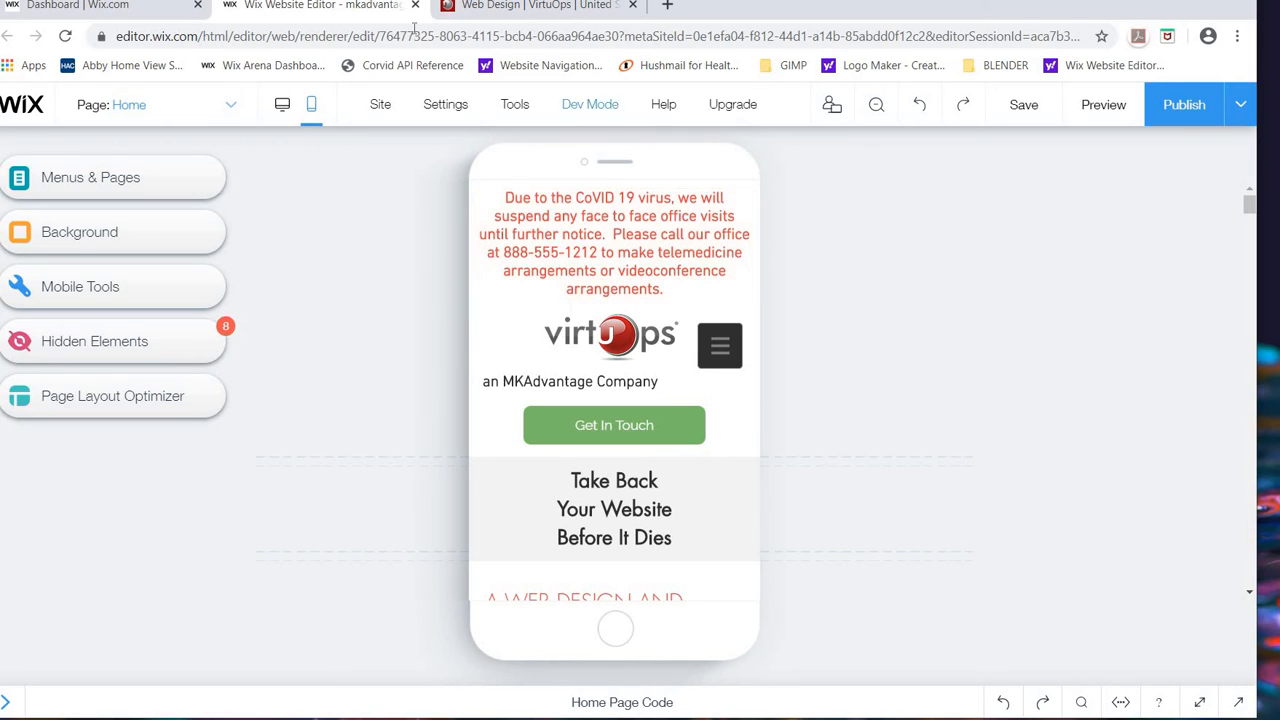
left_click(284, 108)
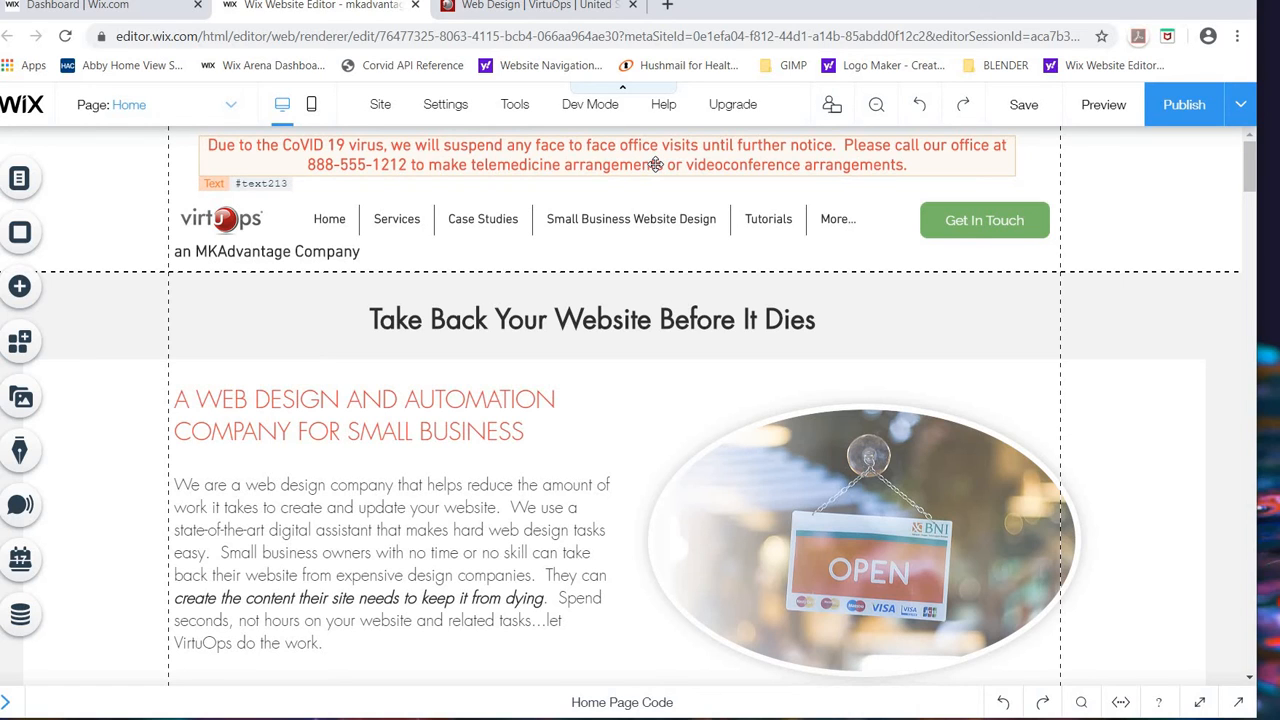
Step: Recolour the whole header notice text to dark grey #2F2E2E and leave the text settings
left_click(655, 164)
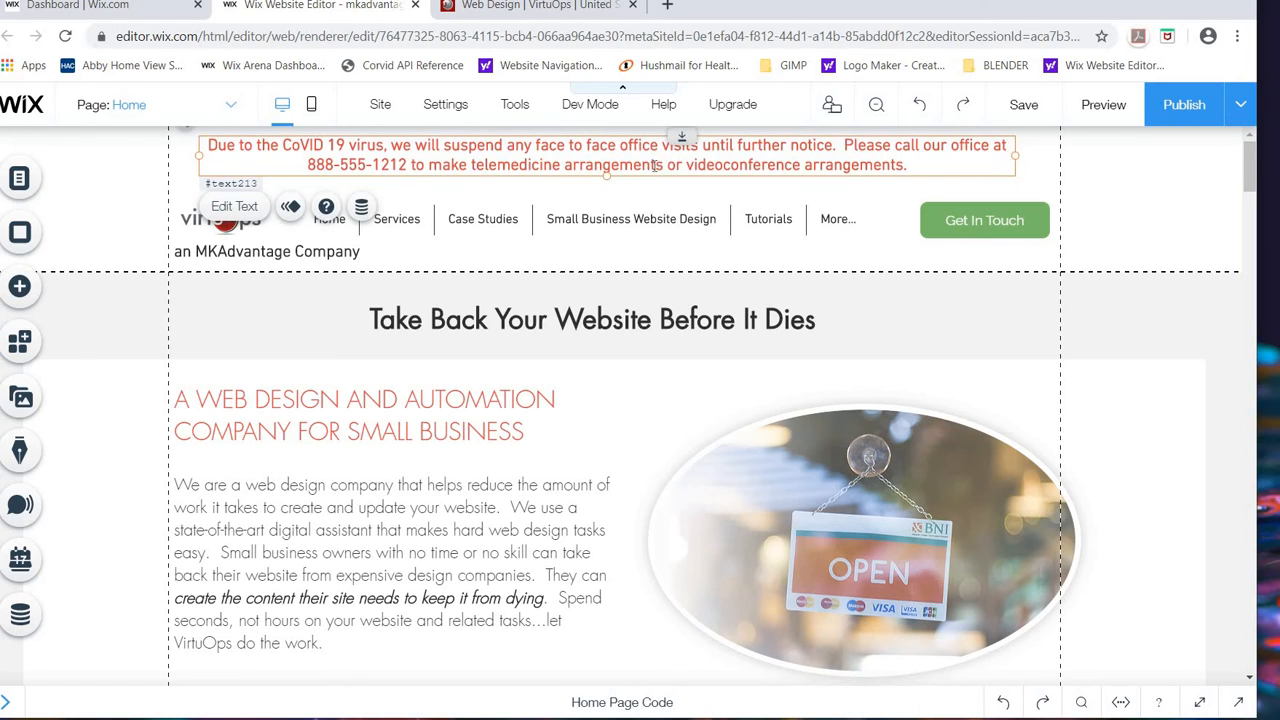
double_click(655, 164)
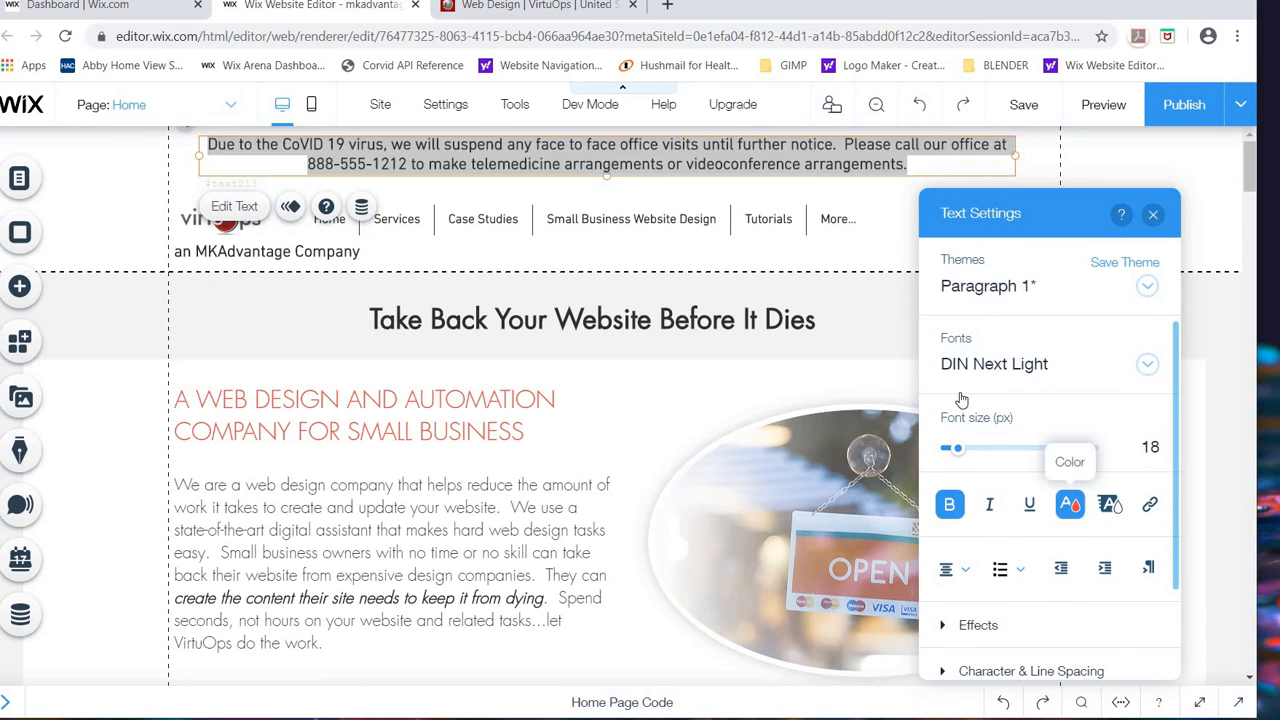
left_click(1069, 503)
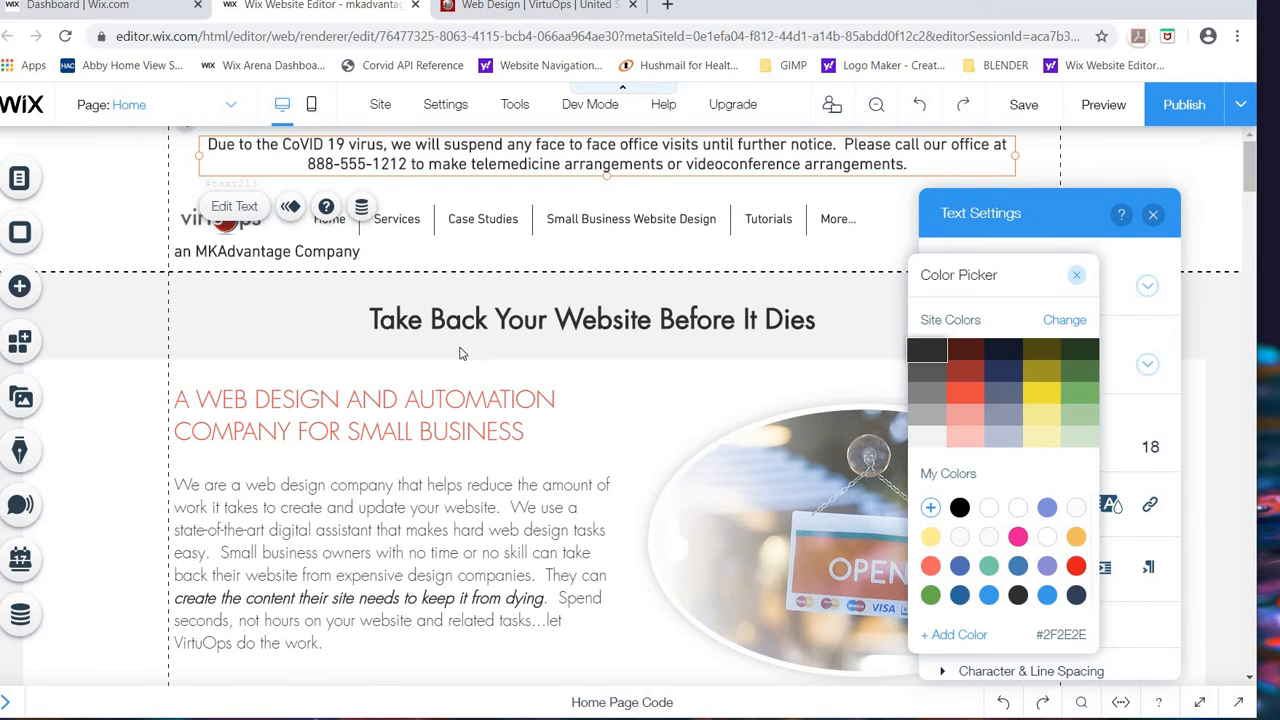
left_click(965, 215)
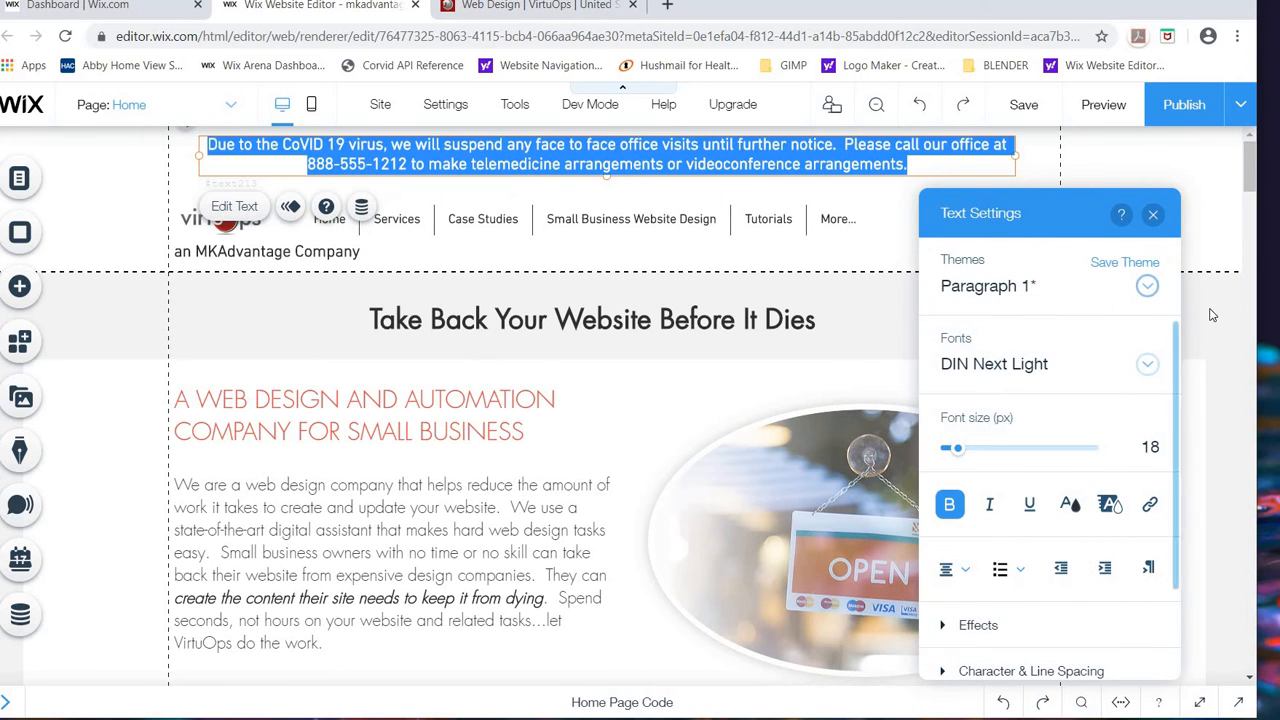
left_click(632, 178)
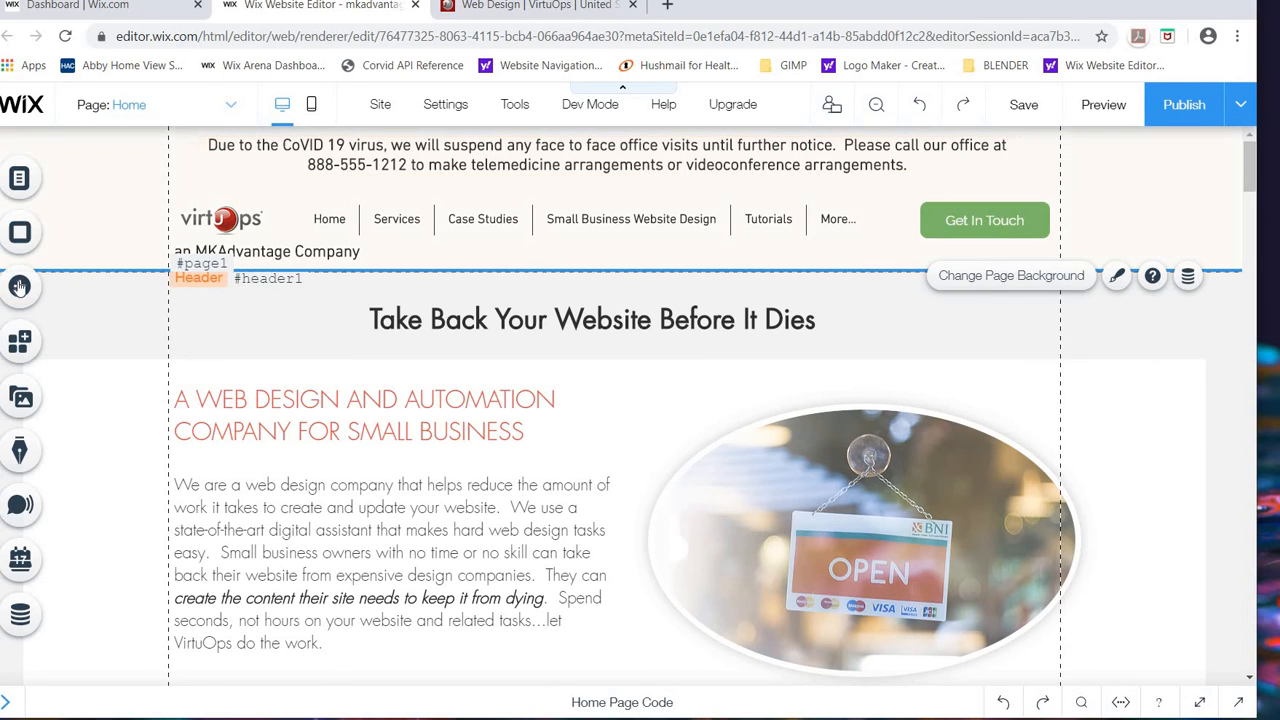
Step: Add the red box from the My Boxes presets to the page just below the header
left_click(28, 287)
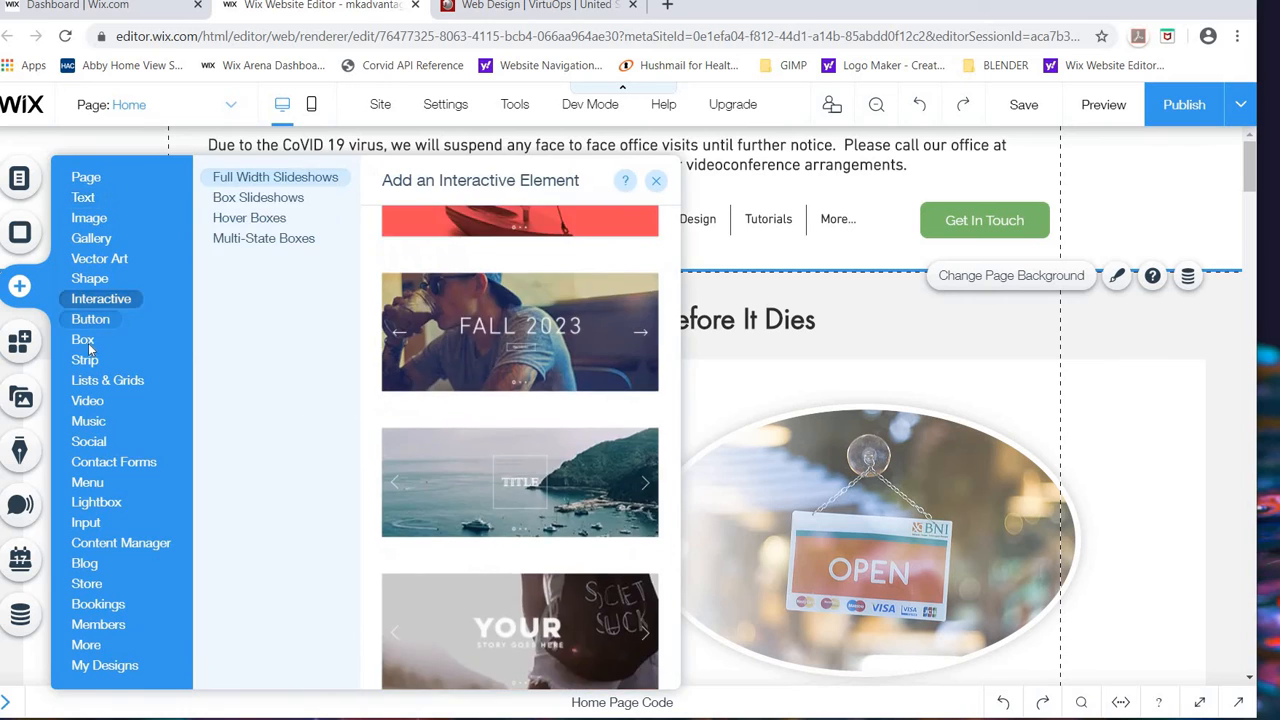
mouse_move(85, 348)
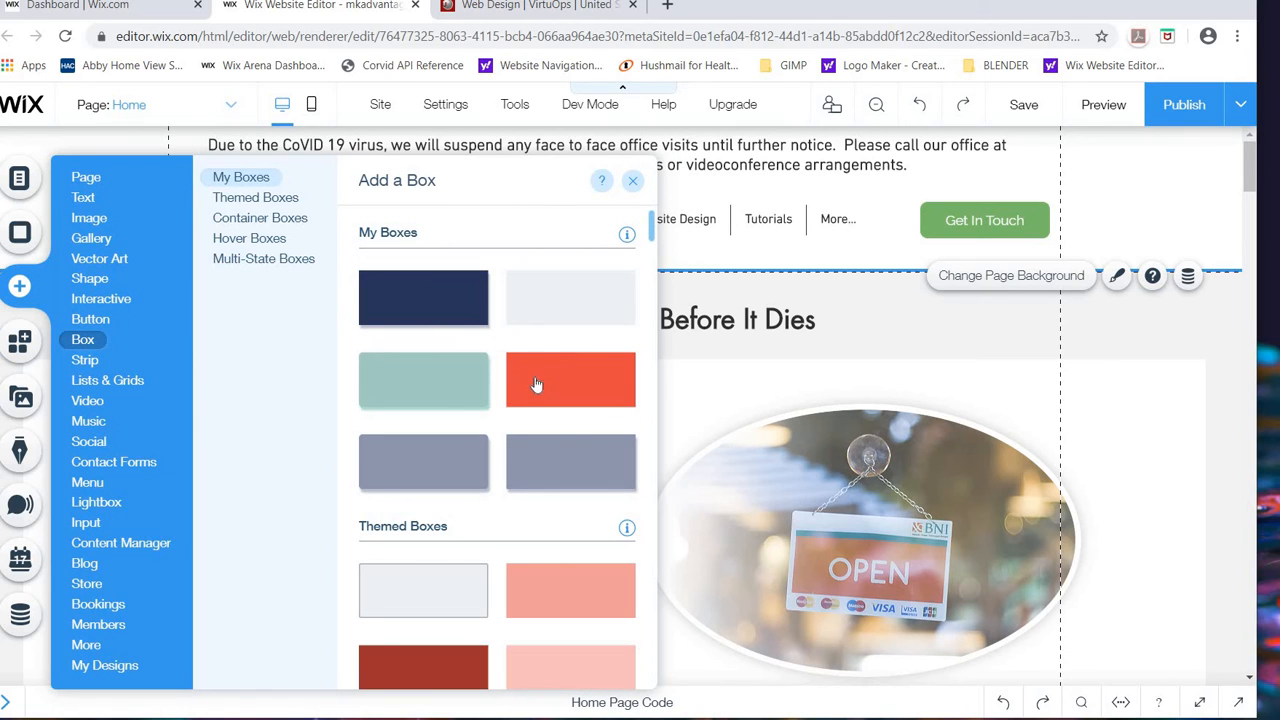
left_click_drag(756, 386, 757, 371)
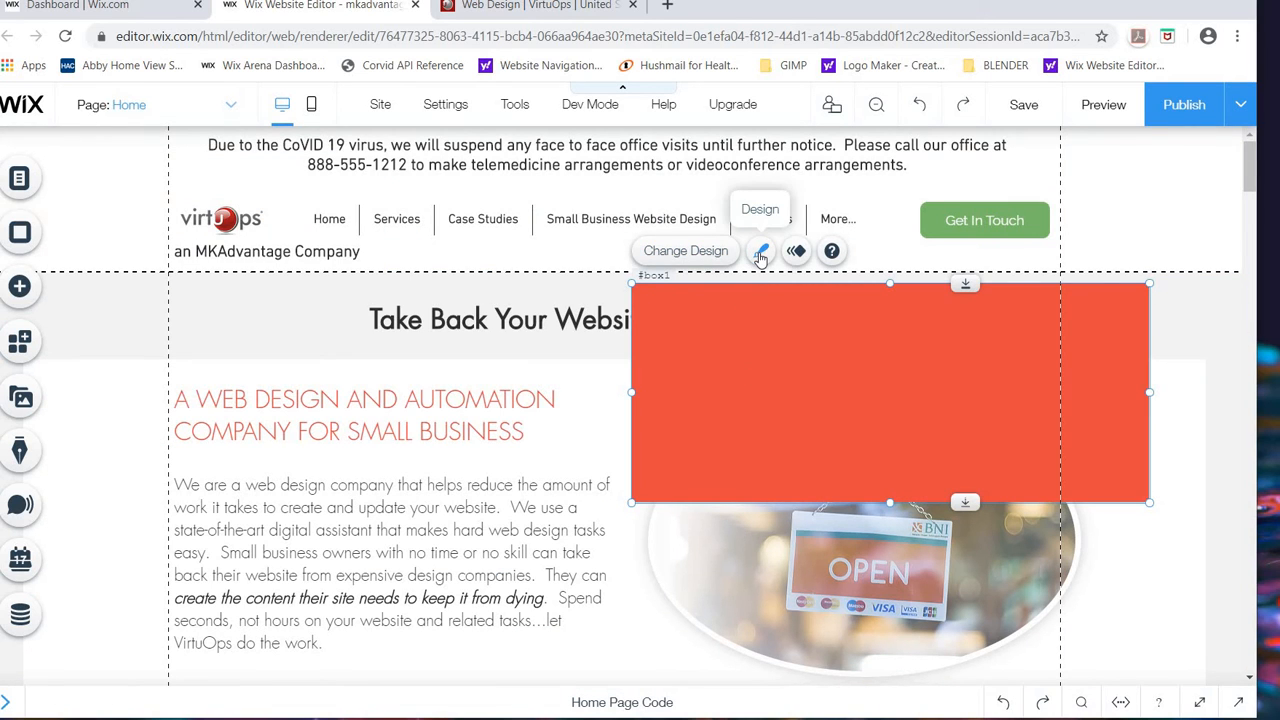
Step: Customize the new box's fill with the bright yellow from the site colors at 100% opacity
left_click(760, 253)
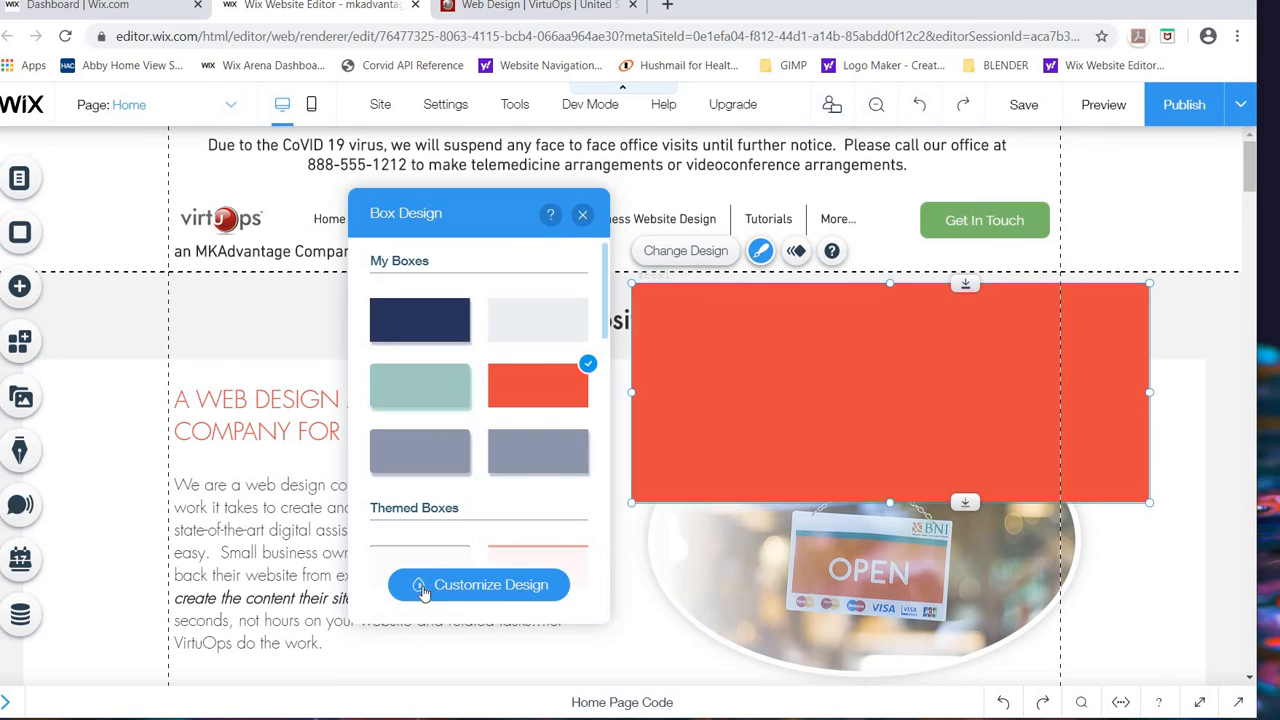
left_click(422, 588)
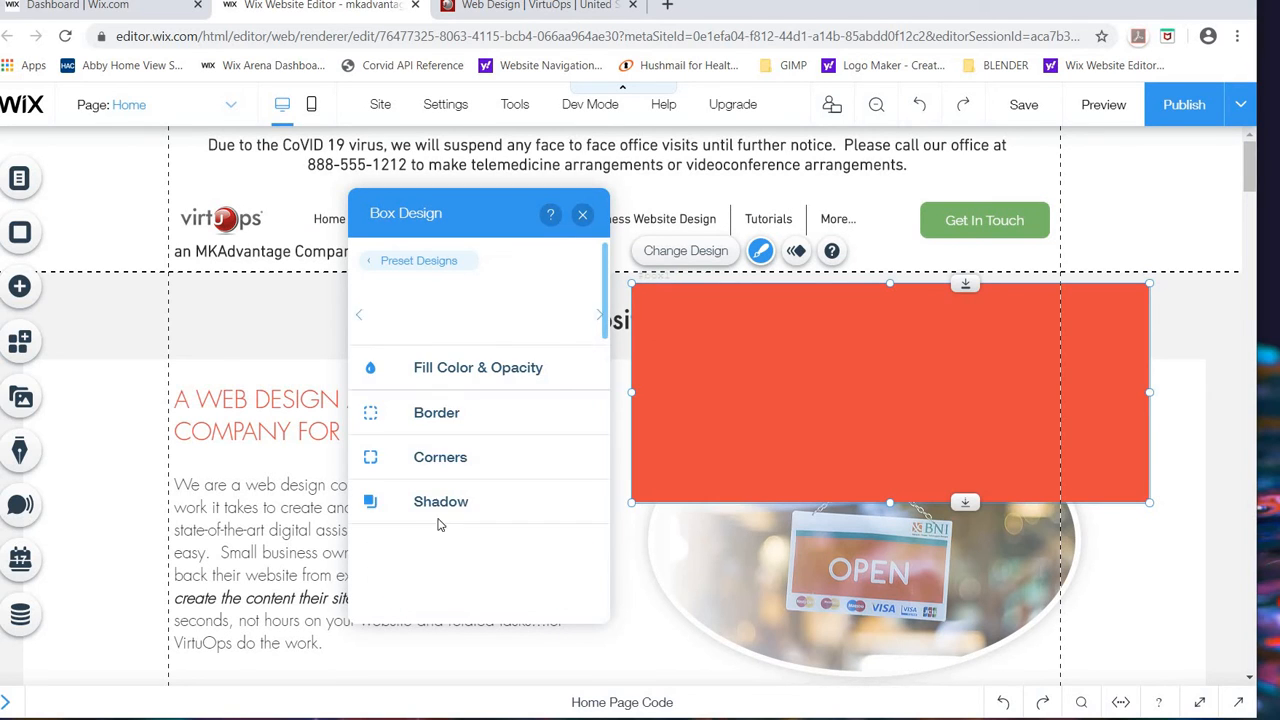
left_click(437, 369)
left_click(576, 441)
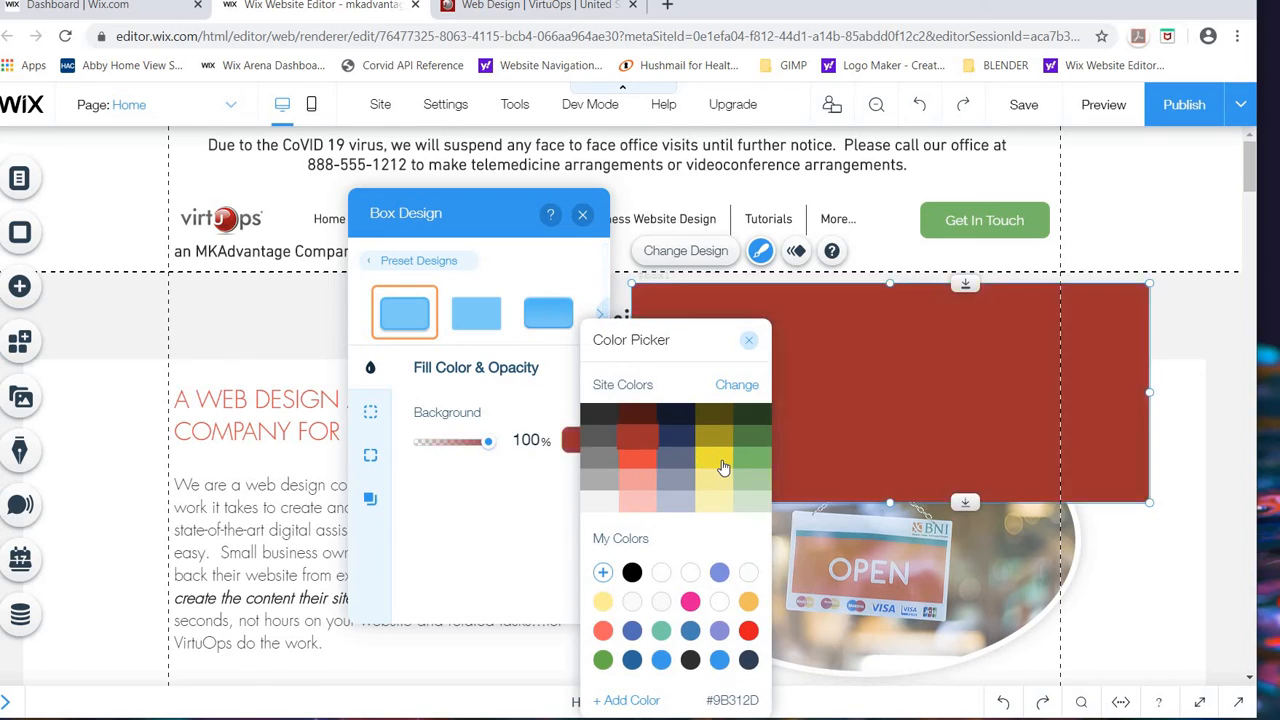
left_click(720, 464)
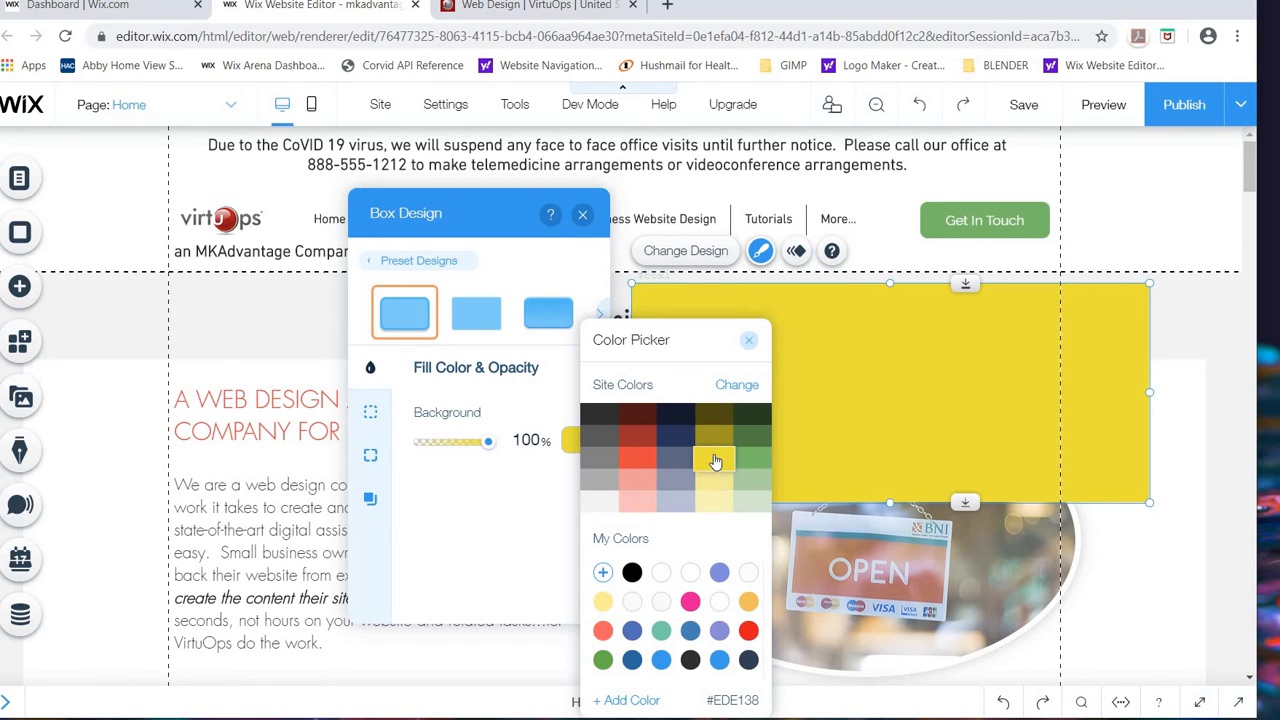
left_click(948, 410)
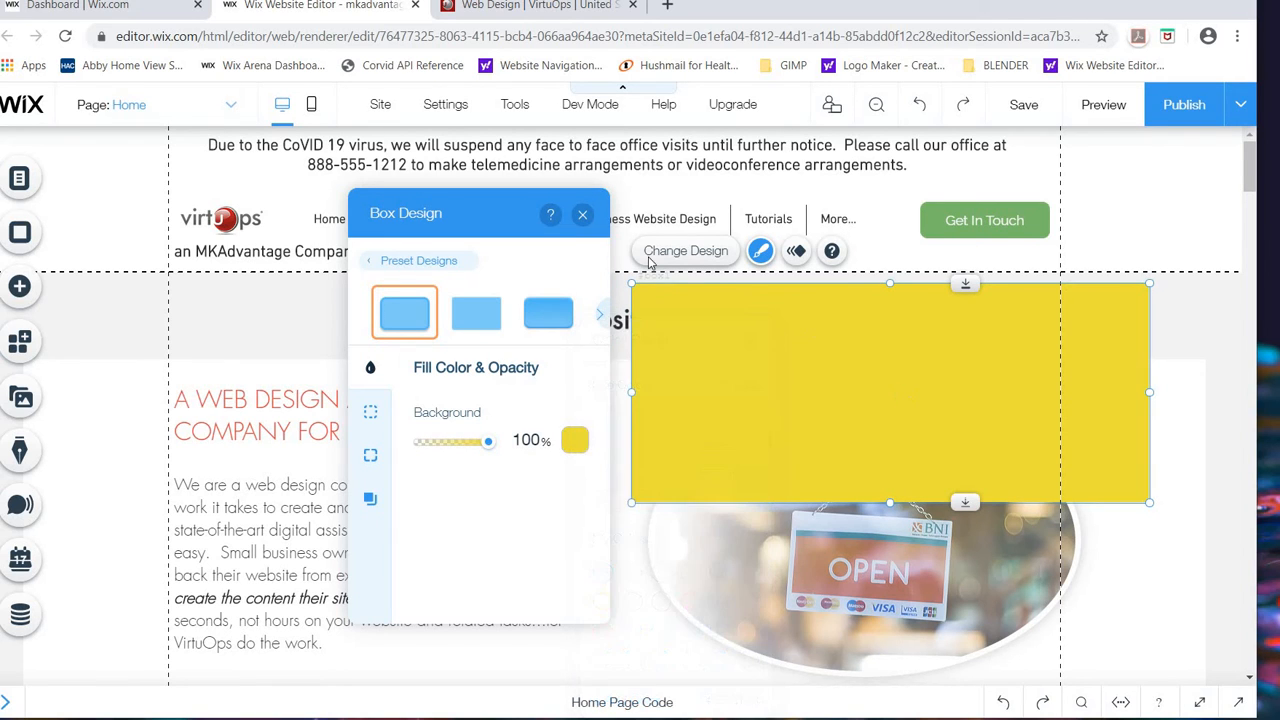
left_click(581, 217)
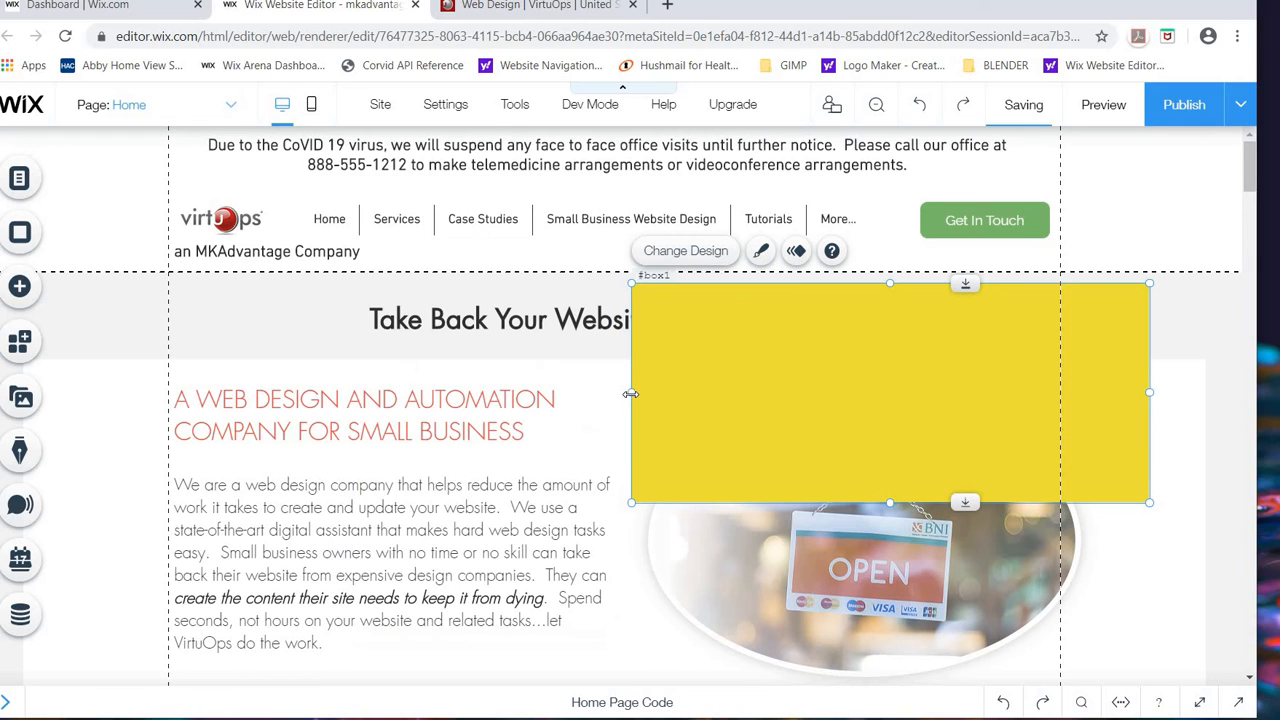
Step: Widen the yellow box to nearly the full content width and centre it between the page gridlines below the header
left_click_drag(620, 390, 214, 398)
left_click_drag(951, 320, 910, 322)
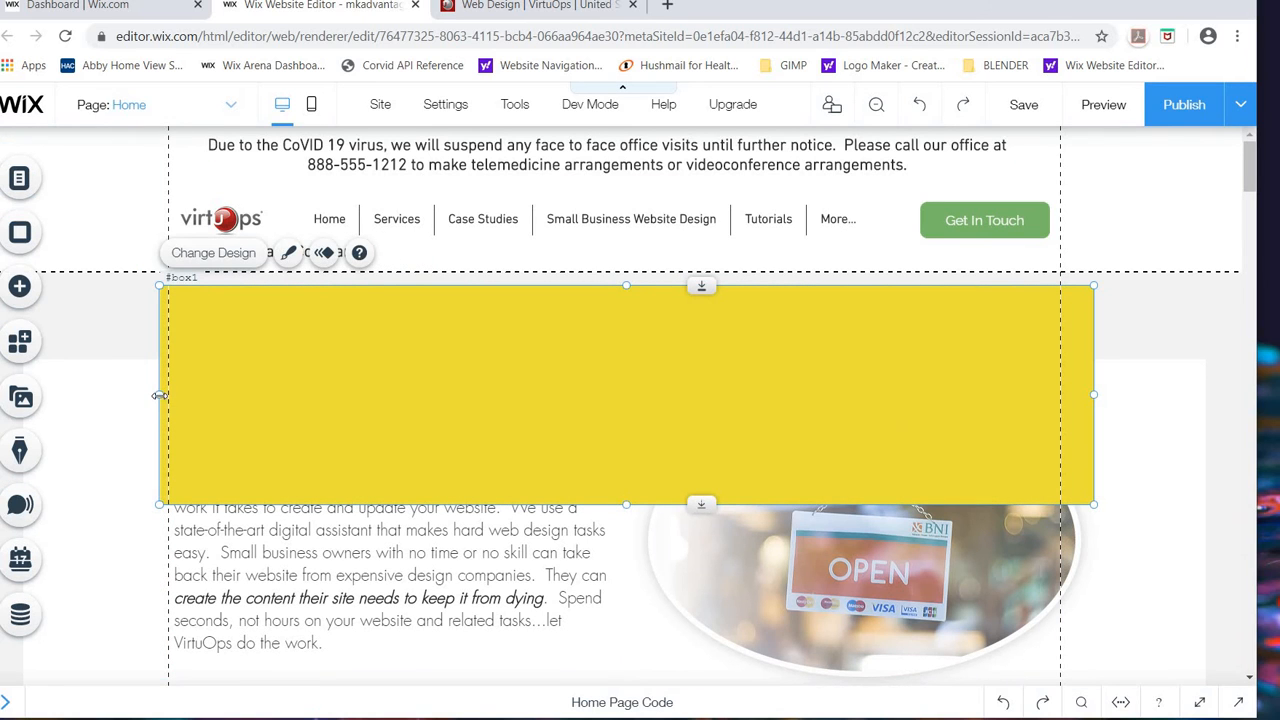
left_click_drag(191, 395, 236, 395)
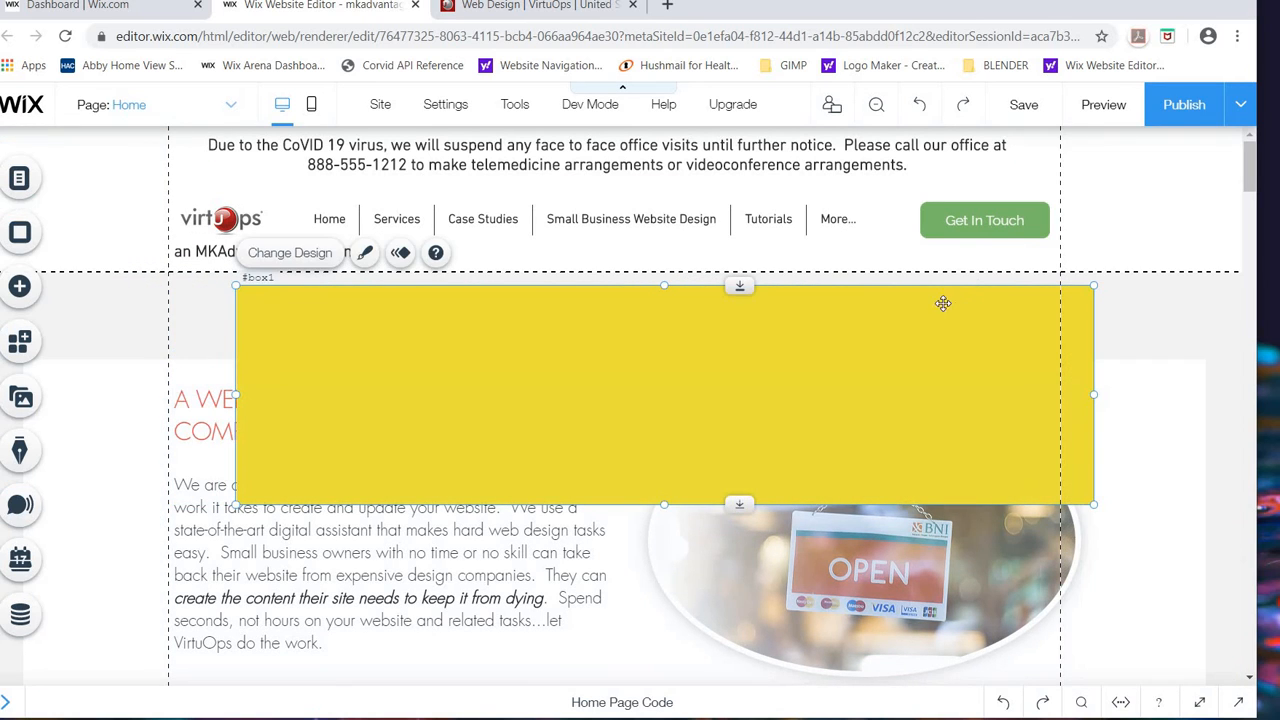
left_click_drag(914, 298, 903, 297)
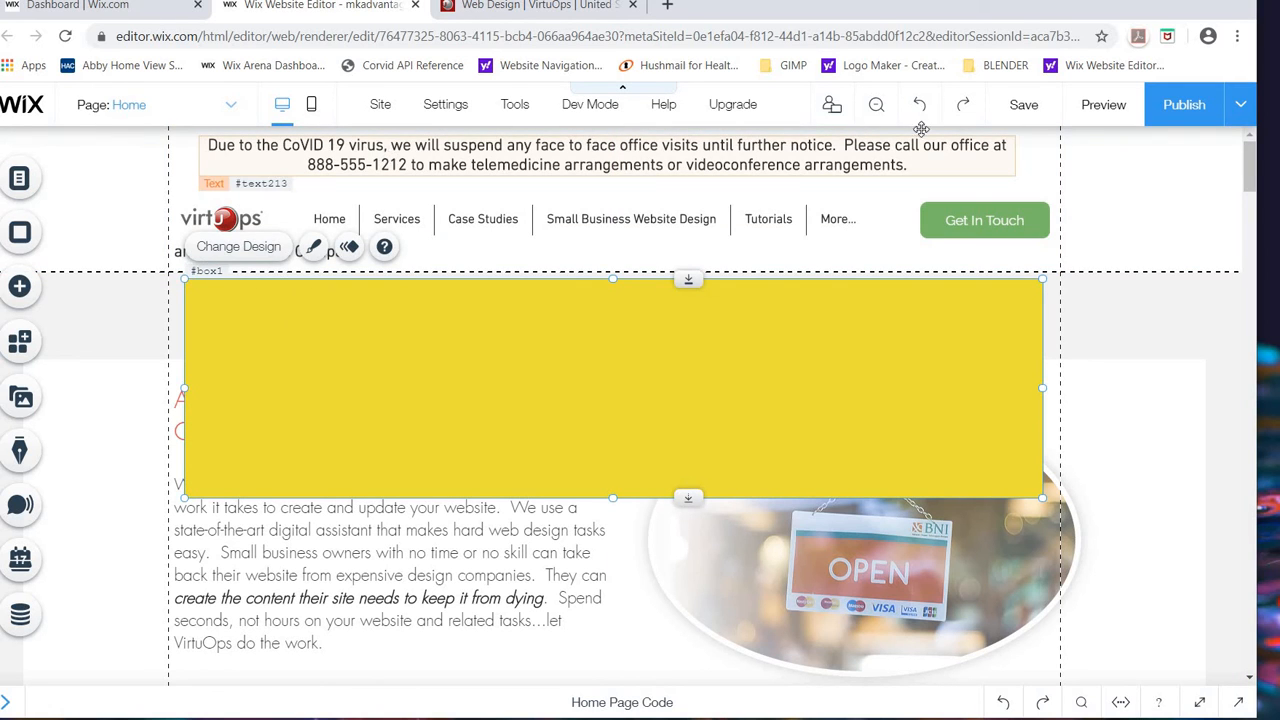
Step: Narrow the notice's text box from its left side and move it onto the upper part of the yellow box
left_click(1012, 147)
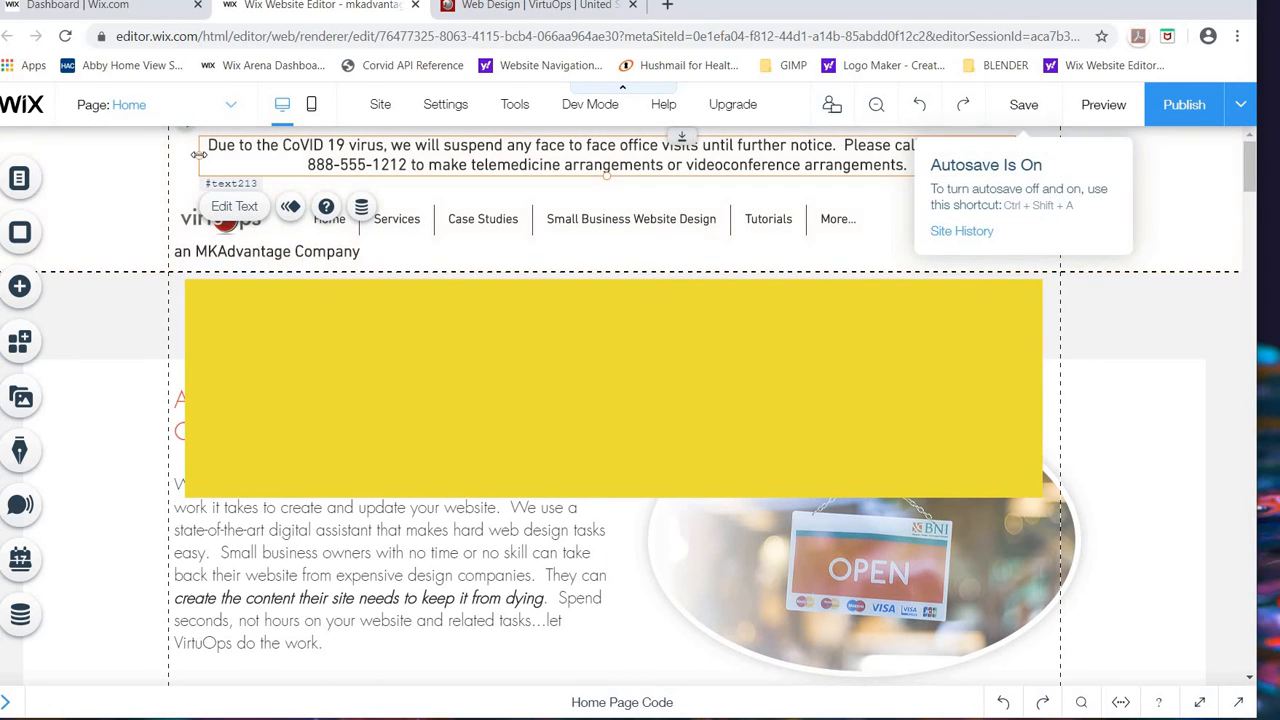
left_click_drag(216, 152, 468, 150)
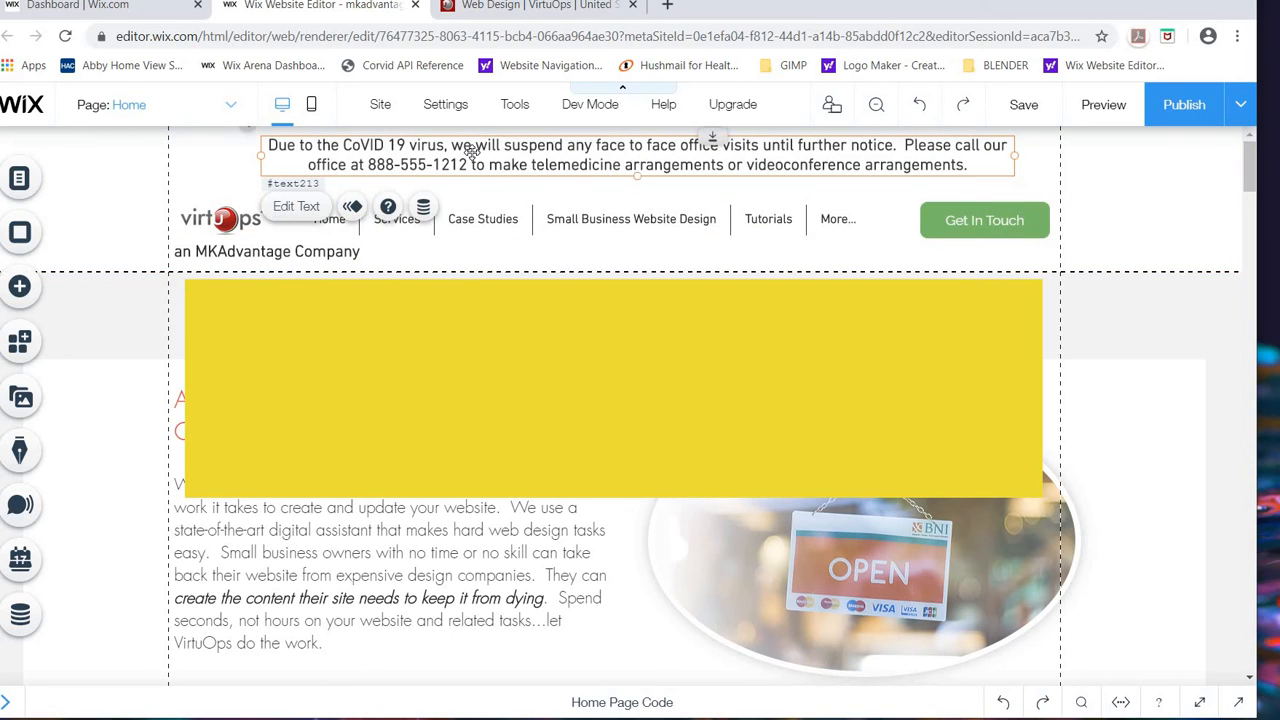
left_click_drag(473, 301, 530, 301)
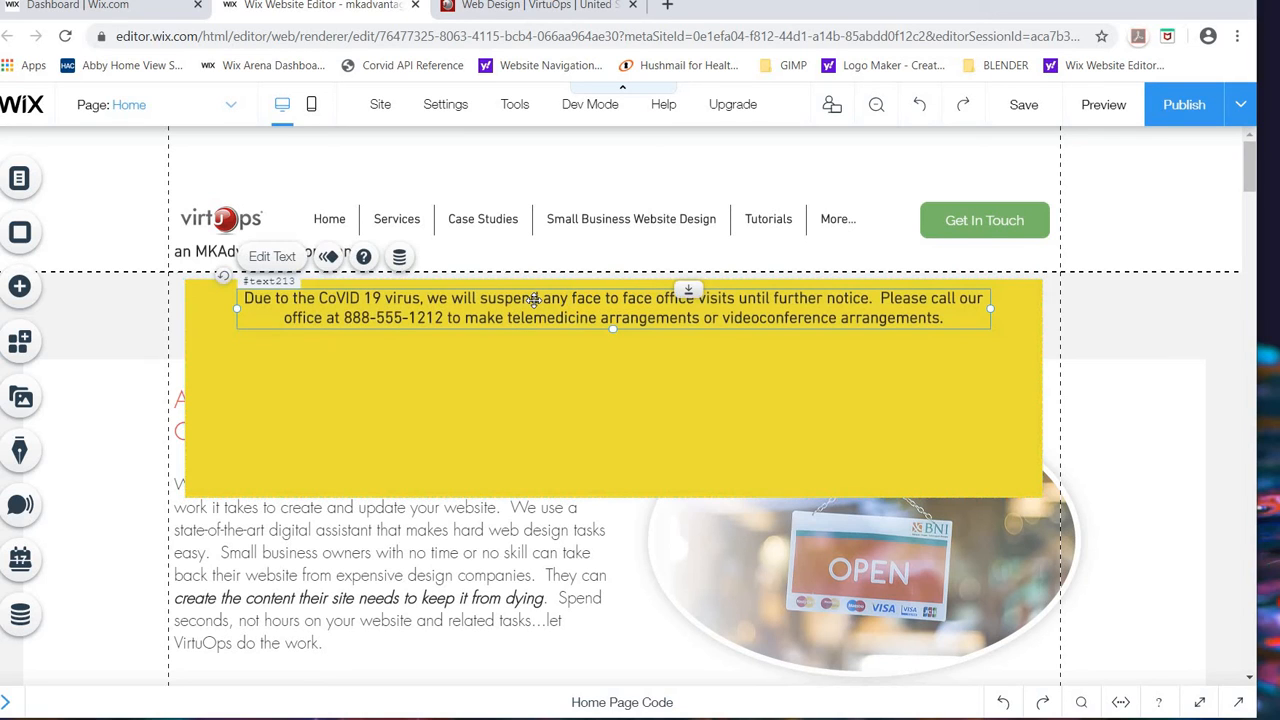
Step: Shrink the yellow box's width on both sides and its height so that it fits closely around the notice text
left_click(185, 390)
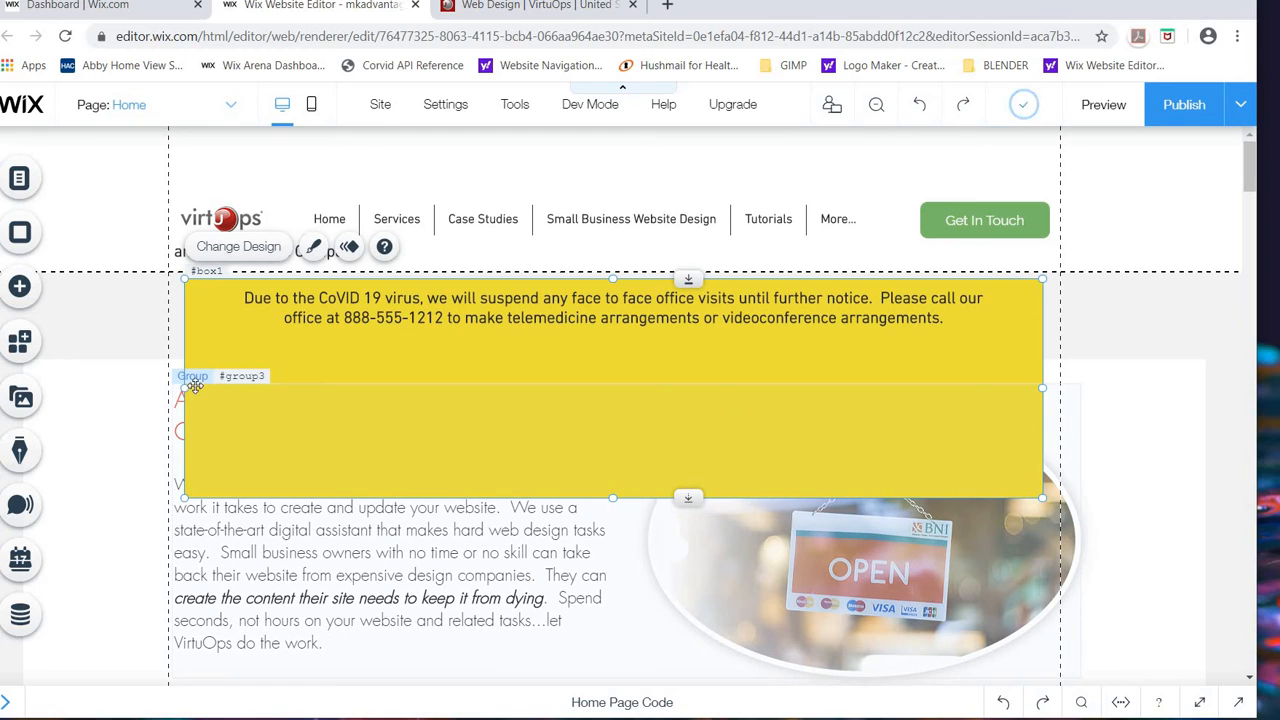
left_click_drag(185, 390, 237, 387)
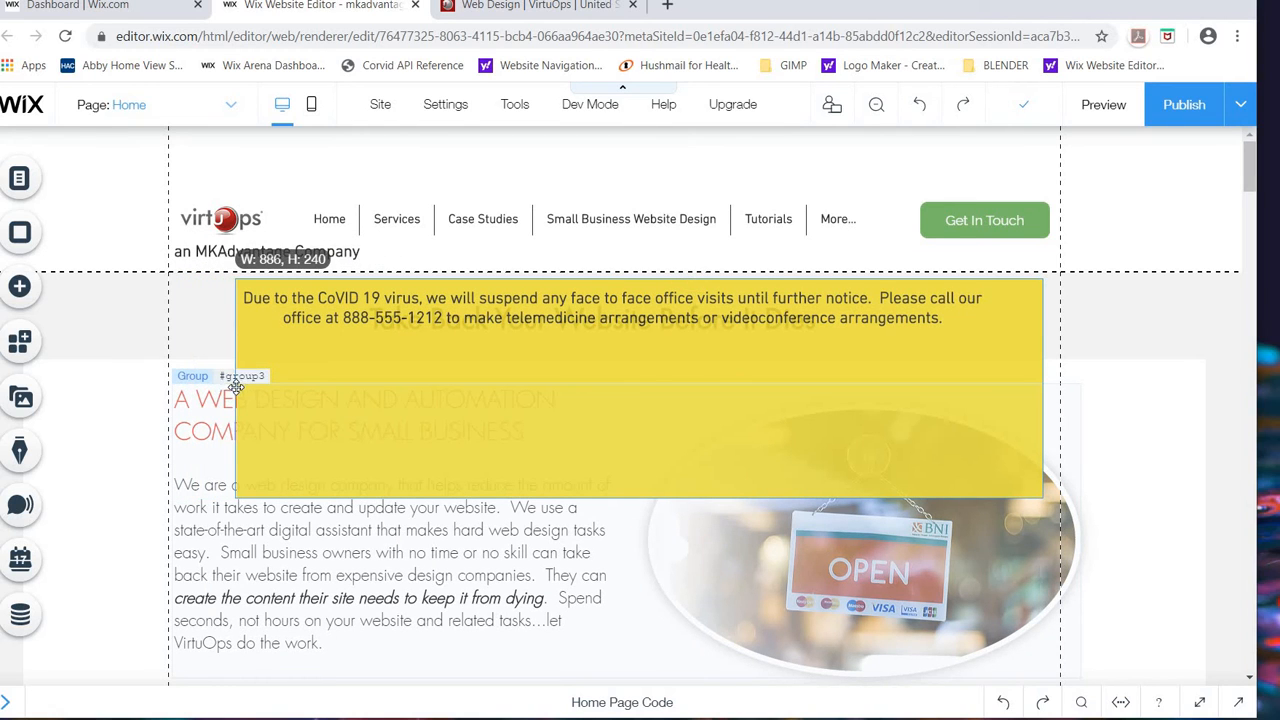
left_click_drag(1047, 385, 990, 383)
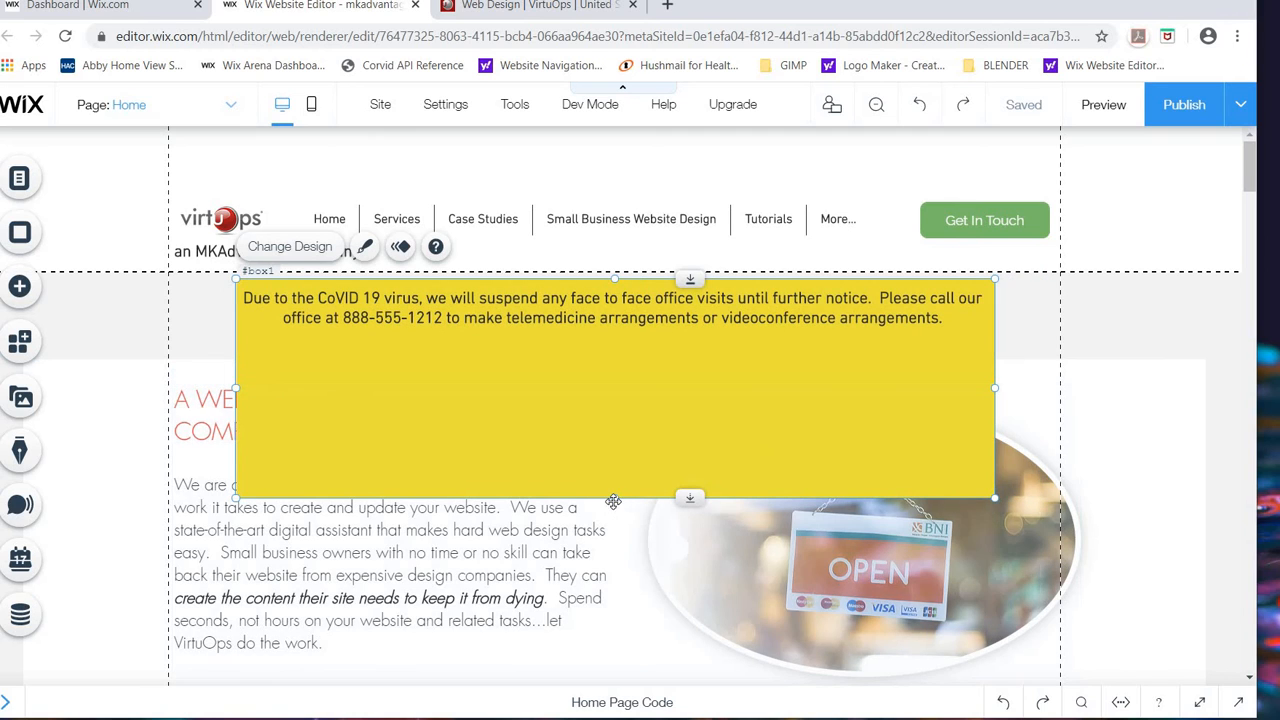
left_click_drag(614, 497, 625, 338)
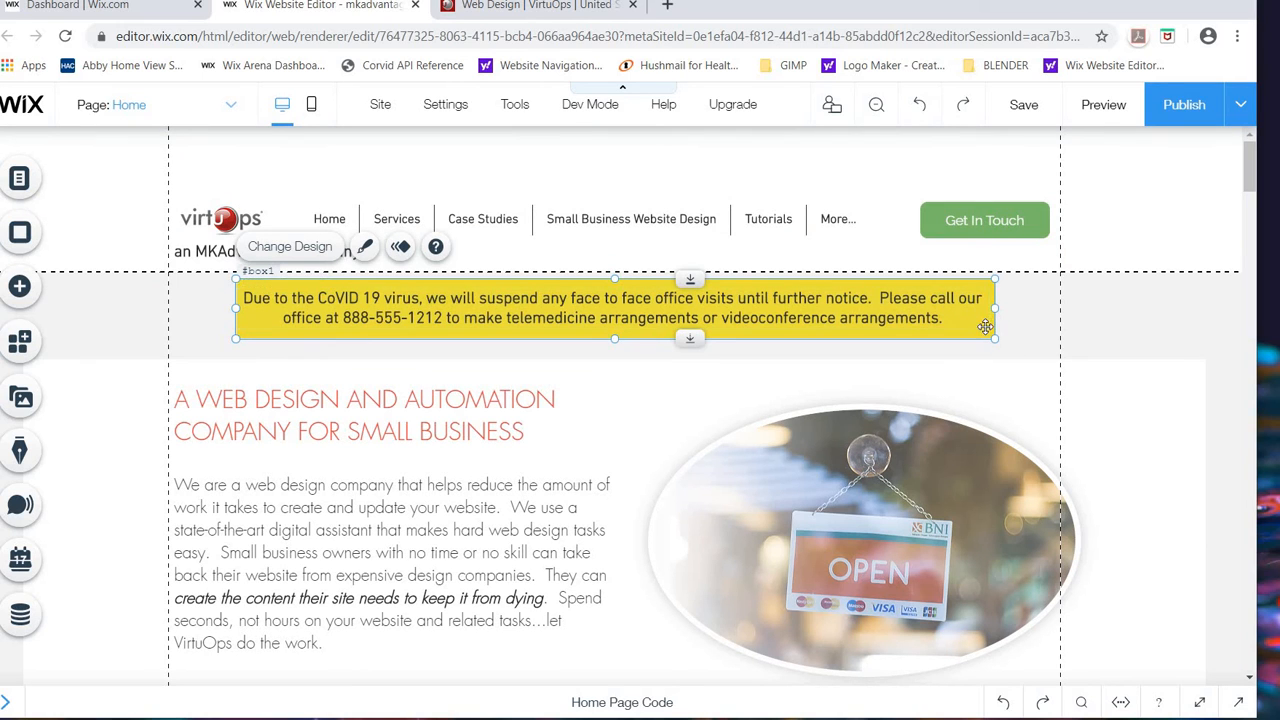
Step: Centre the notice text within the yellow box and move the box with its text into the header above the menu
left_click_drag(983, 301, 989, 330)
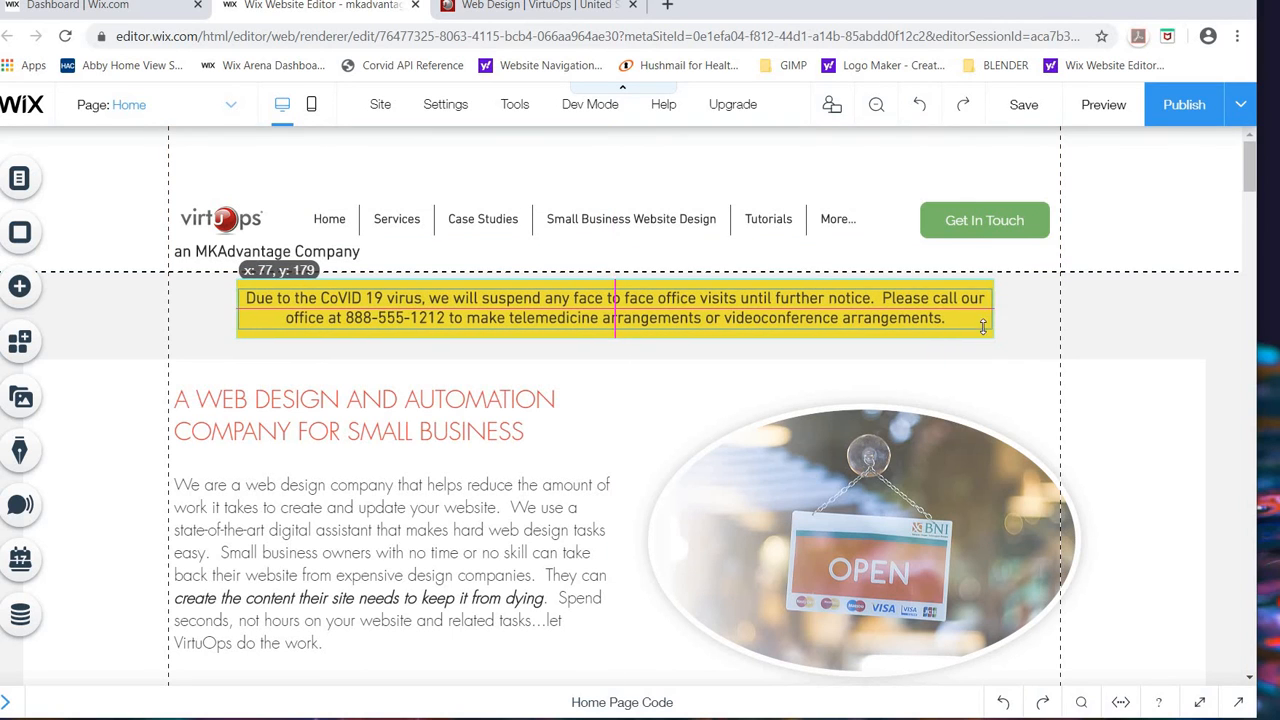
left_click_drag(983, 280, 988, 135)
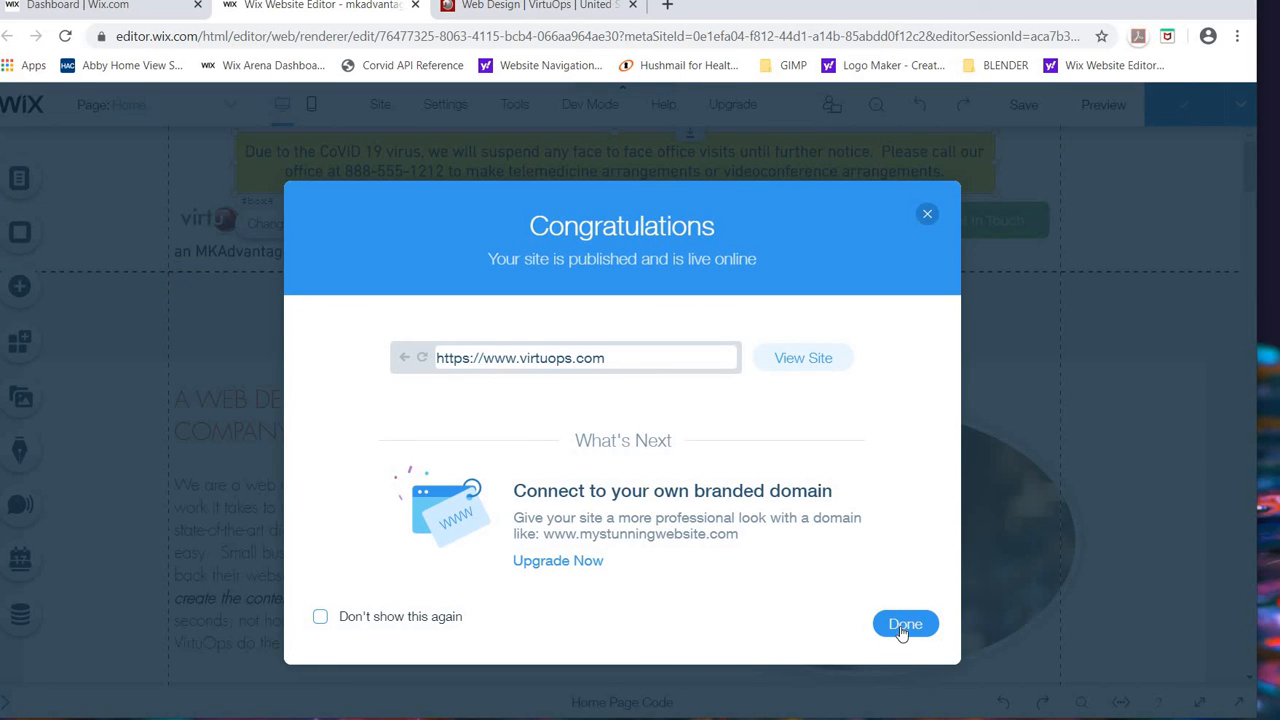
Step: Publish the updated site and reload the live page to check the yellow notice banner
left_click(903, 628)
left_click(515, 8)
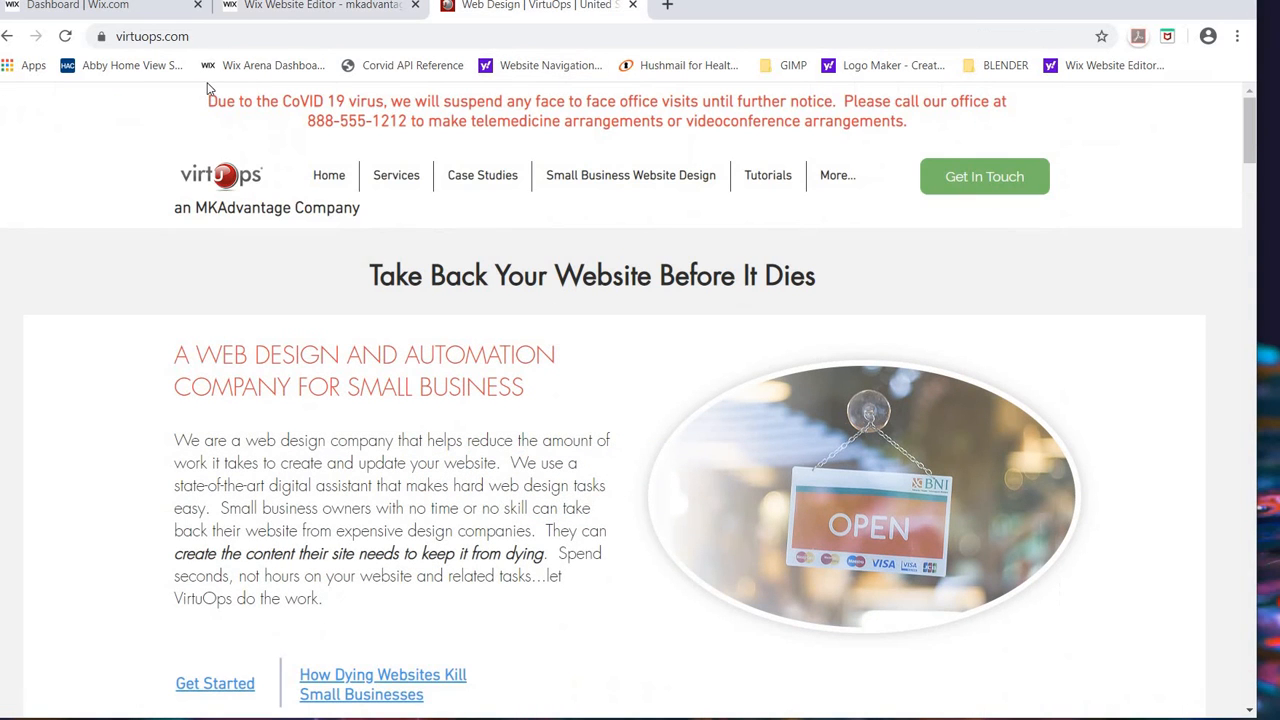
left_click(67, 36)
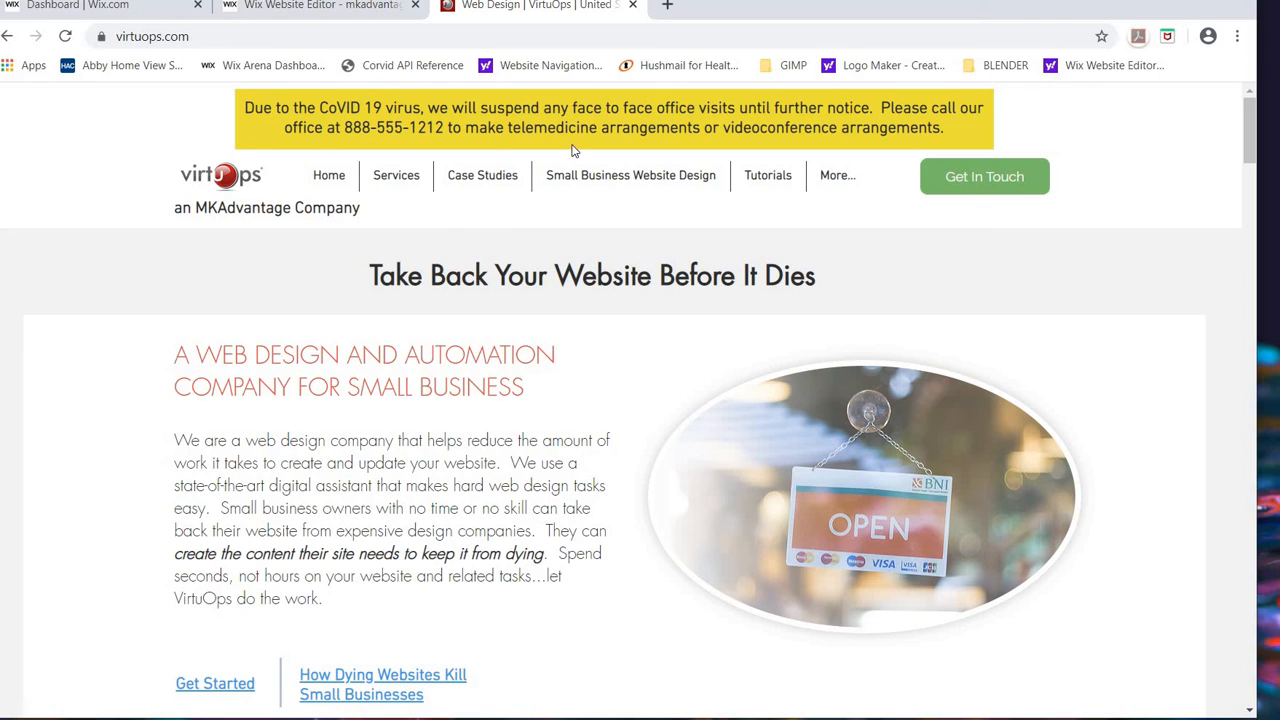
Step: In the Wix editor, show the Properties Panel and set the yellow notice box to Hidden on load
left_click(313, 7)
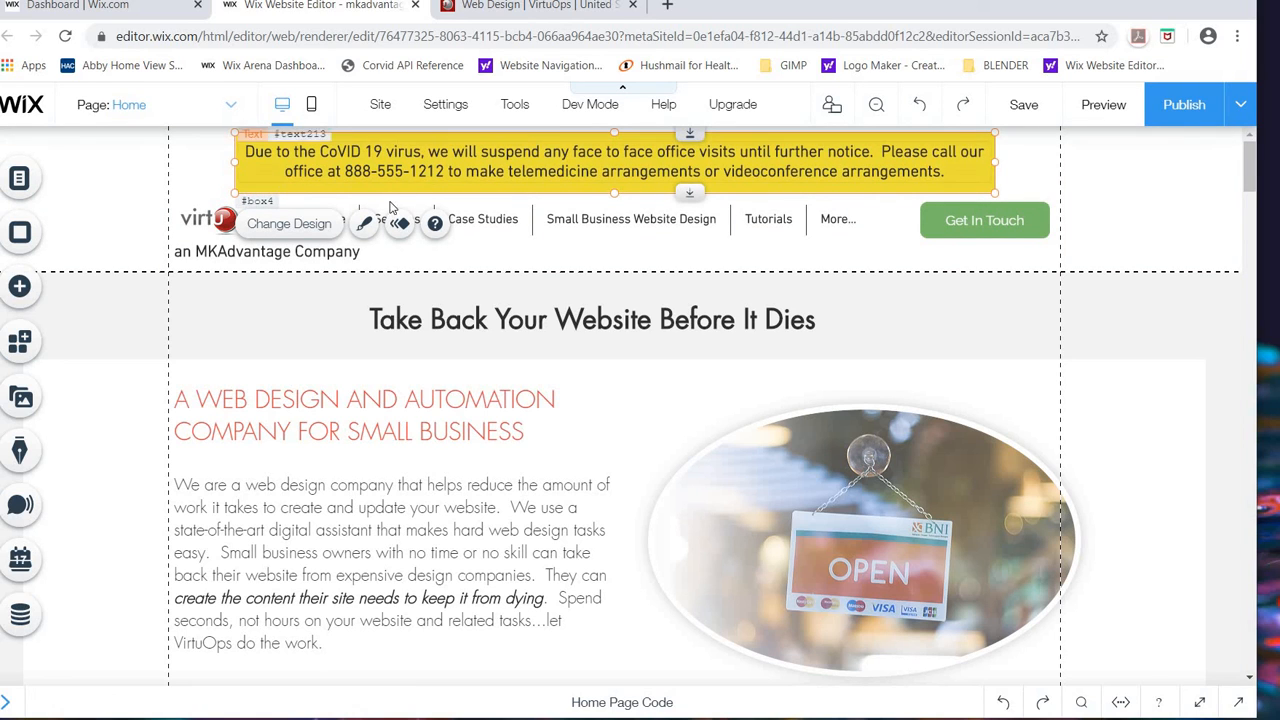
left_click(516, 106)
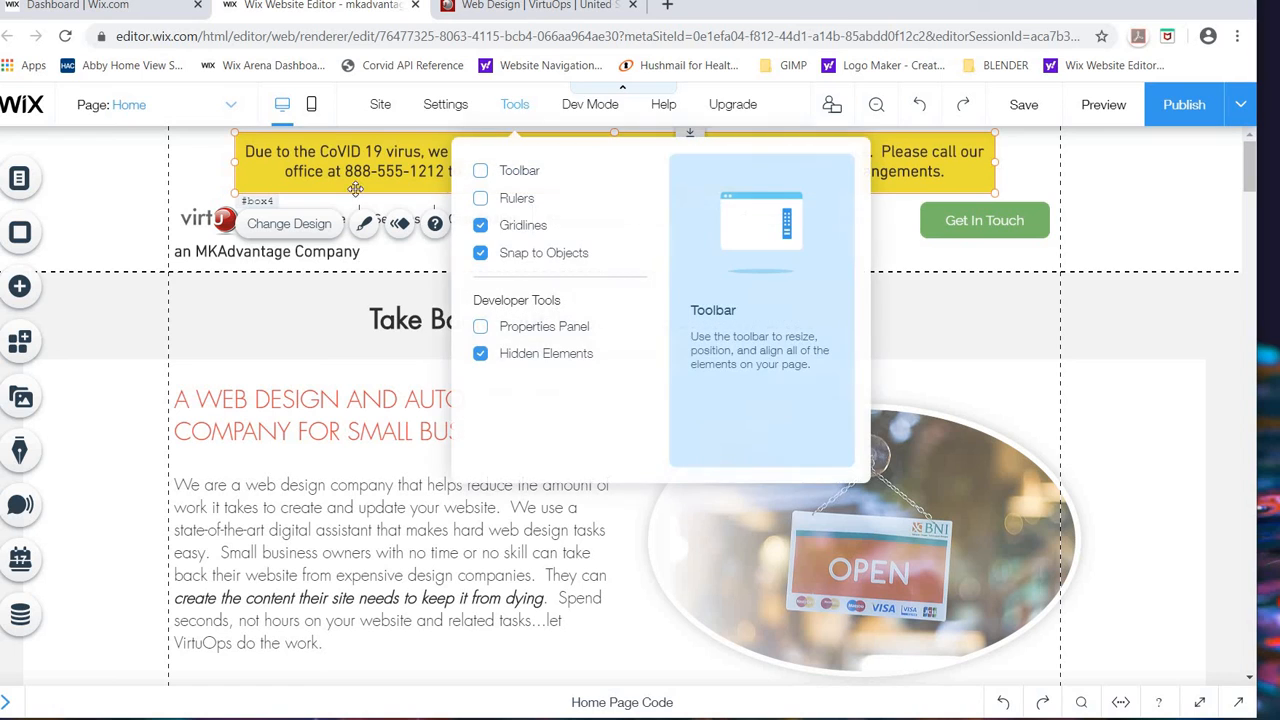
left_click(527, 330)
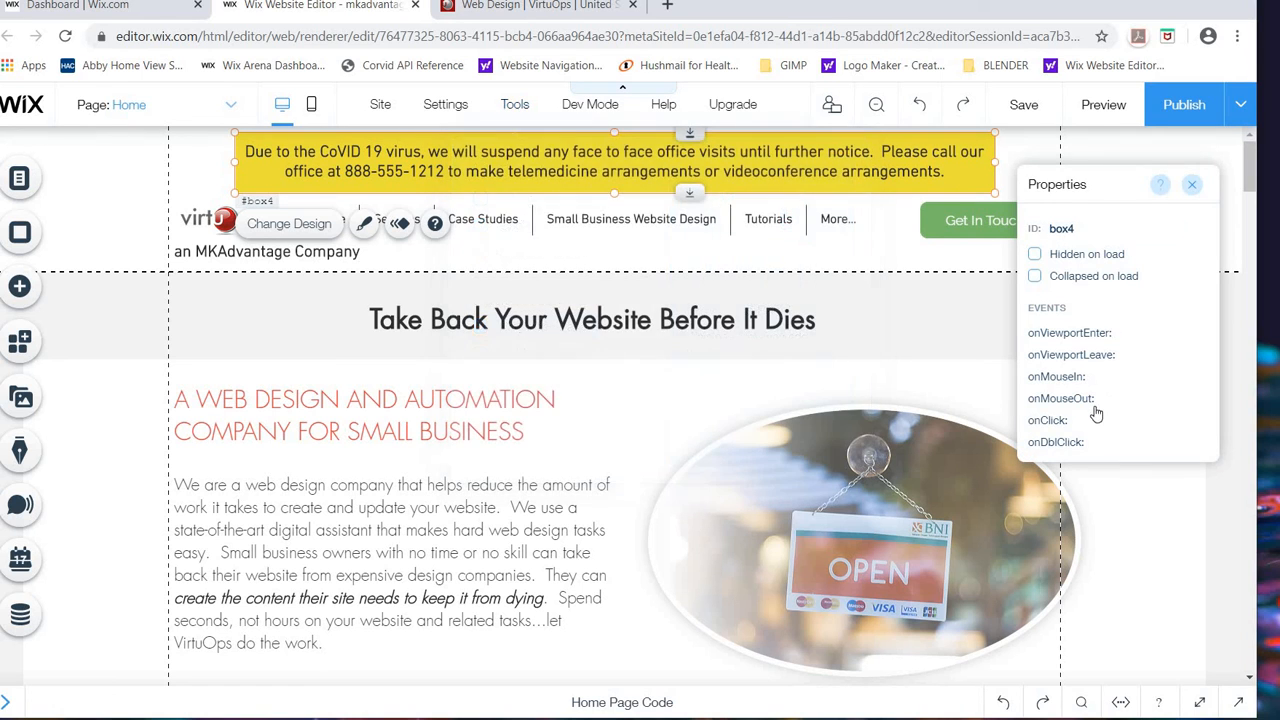
left_click(1060, 257)
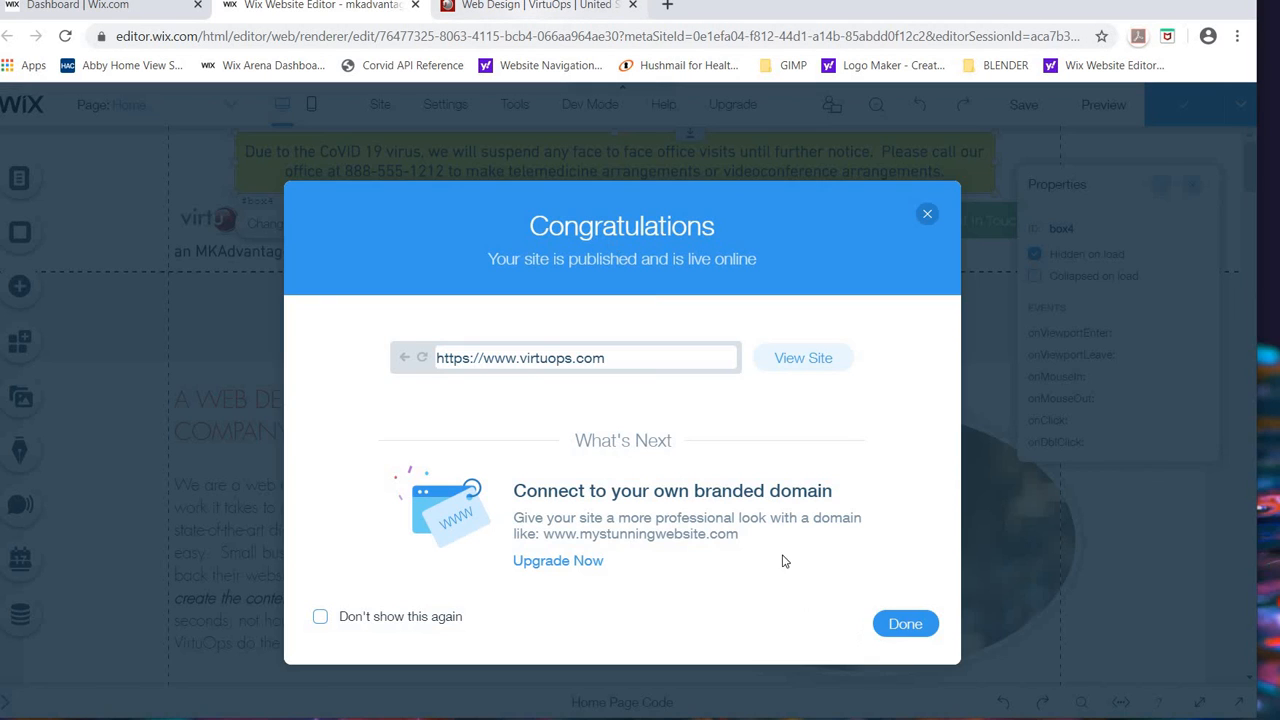
Step: Publish the hidden-on-load change and reload the live virtuops.com page to check whether the notice is hidden
left_click(918, 628)
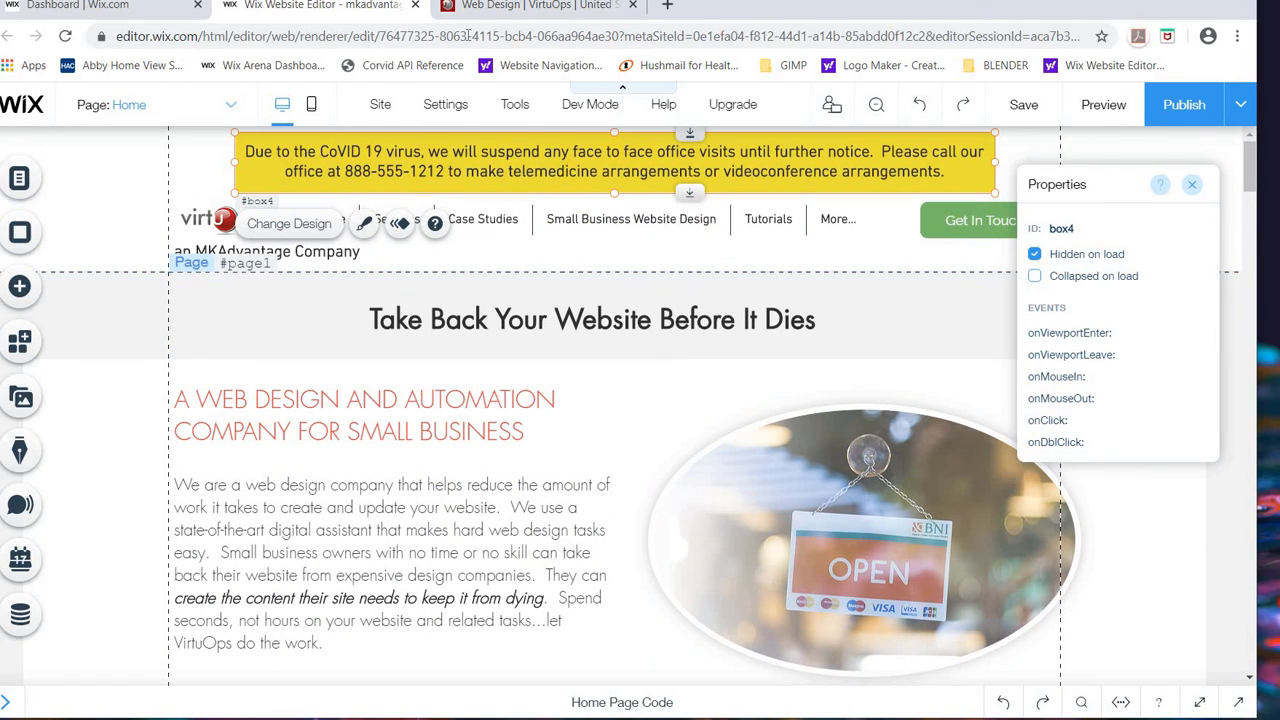
left_click(484, 8)
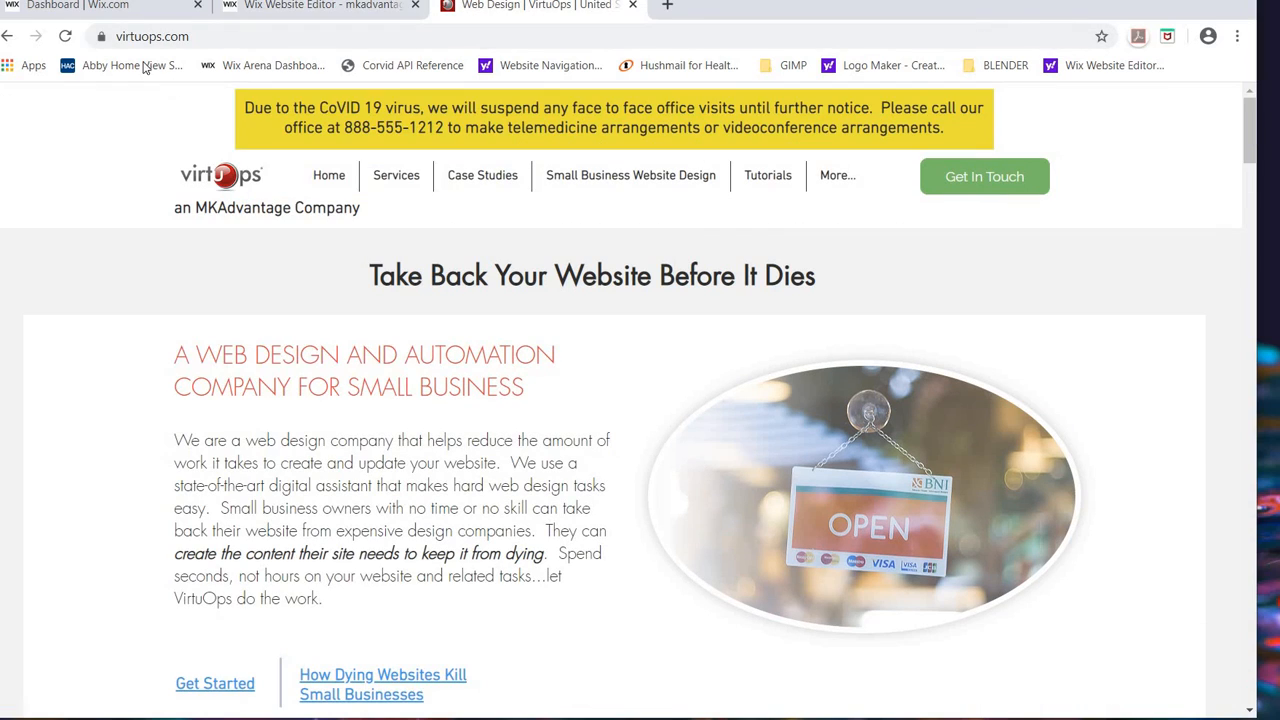
left_click(66, 36)
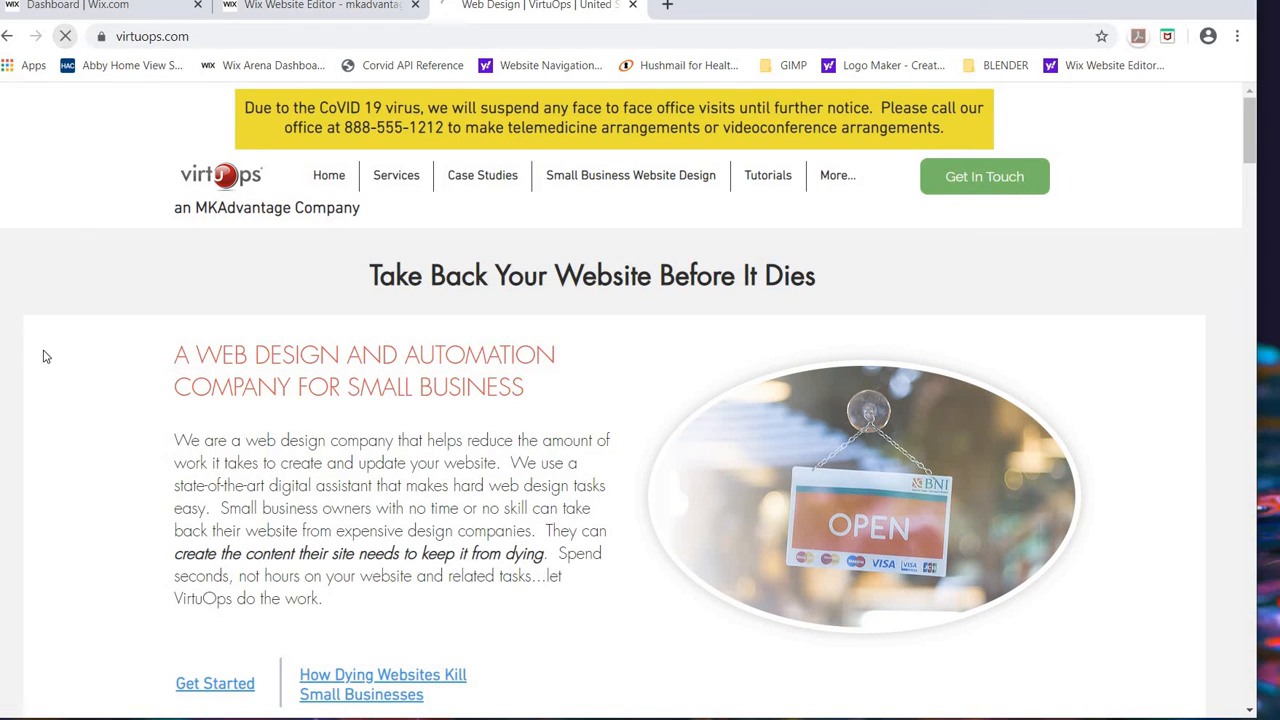